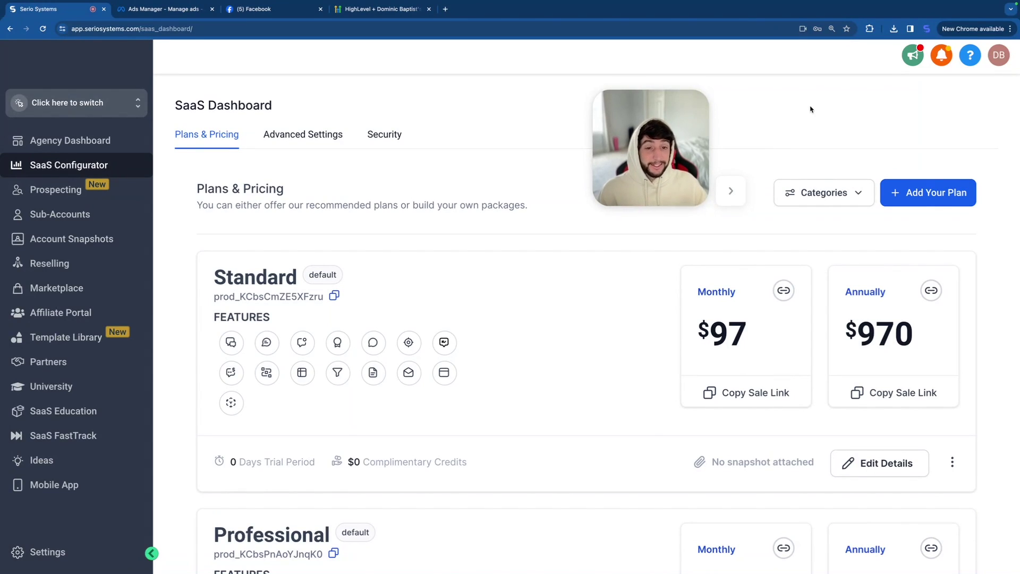
{"action": "key", "text": "ctrl+4"}
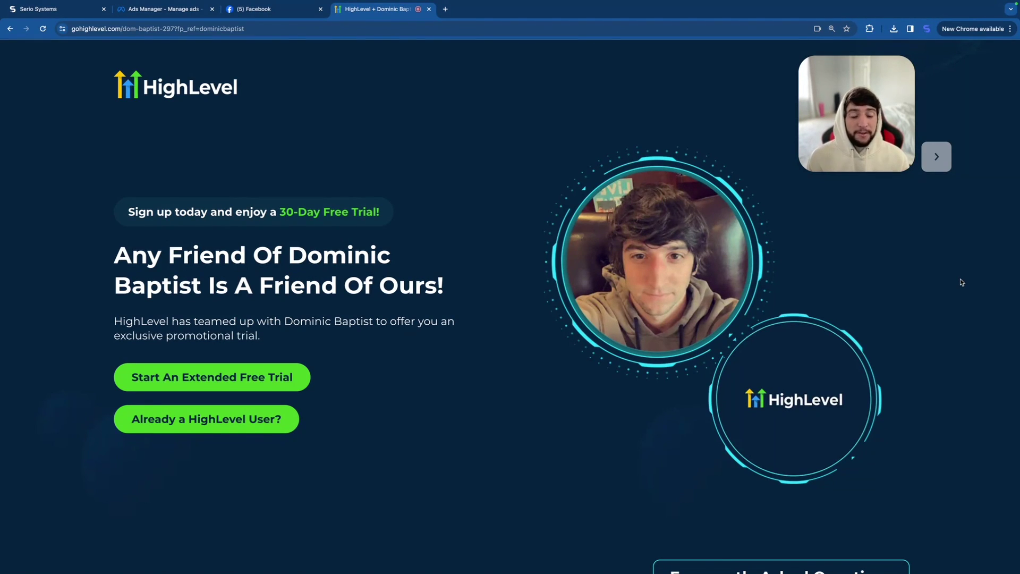
{"action": "key", "text": "ctrl+1"}
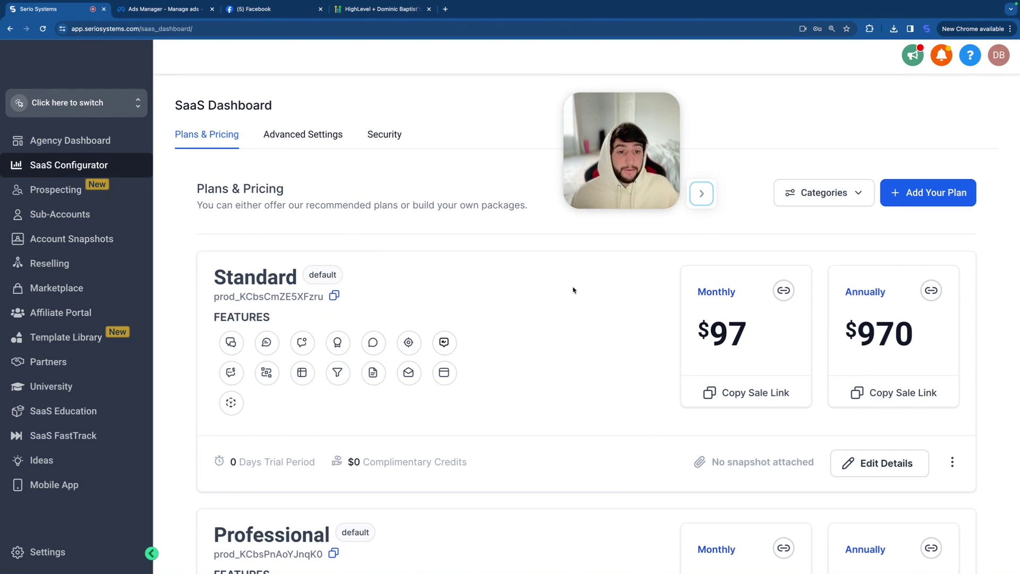
{"action": "scroll", "coordinate": [627, 359], "scroll_direction": "down", "scroll_amount": 4}
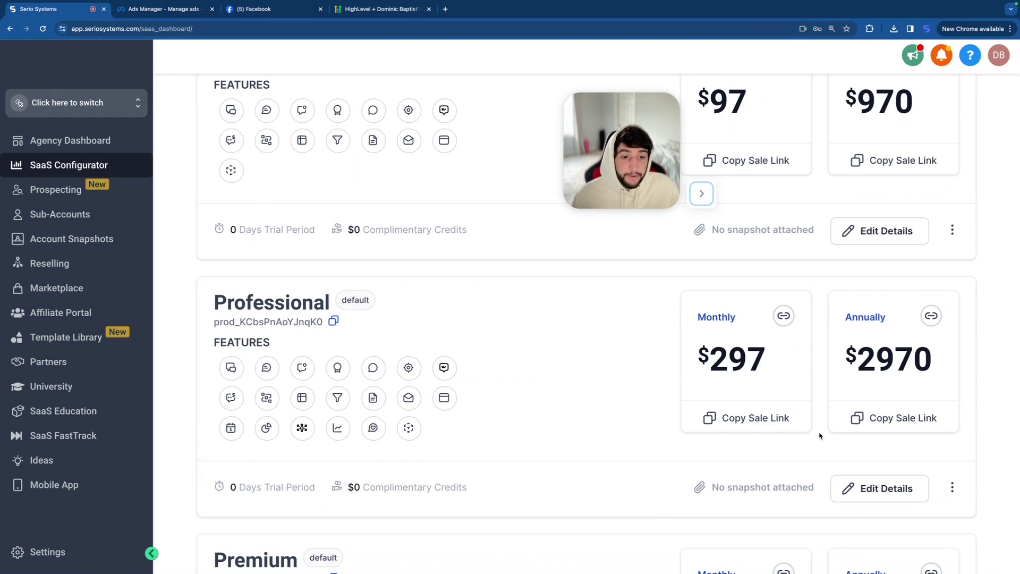
{"action": "scroll", "coordinate": [668, 378], "scroll_direction": "down", "scroll_amount": 5}
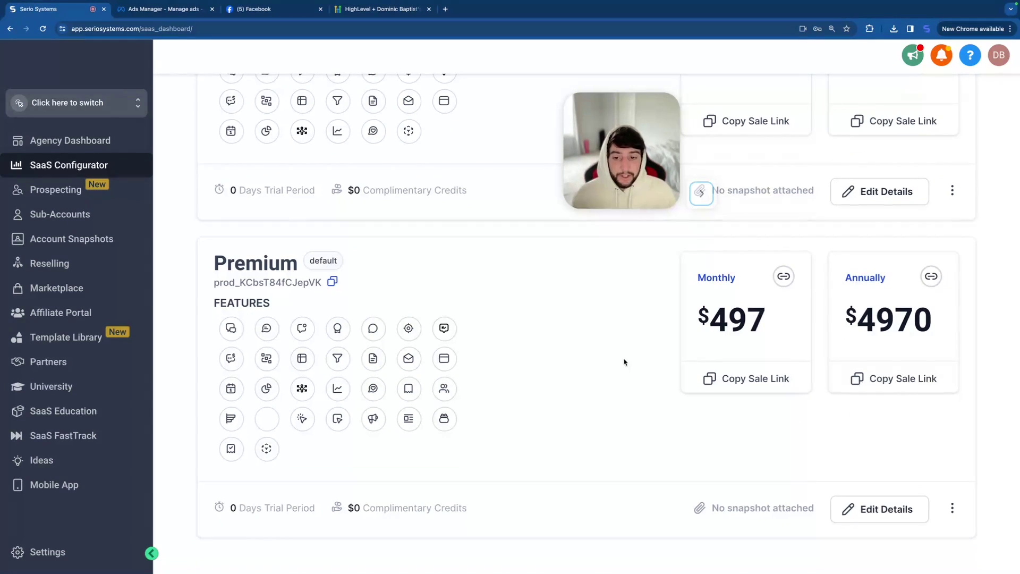
{"action": "scroll", "coordinate": [364, 177], "scroll_direction": "up", "scroll_amount": 15}
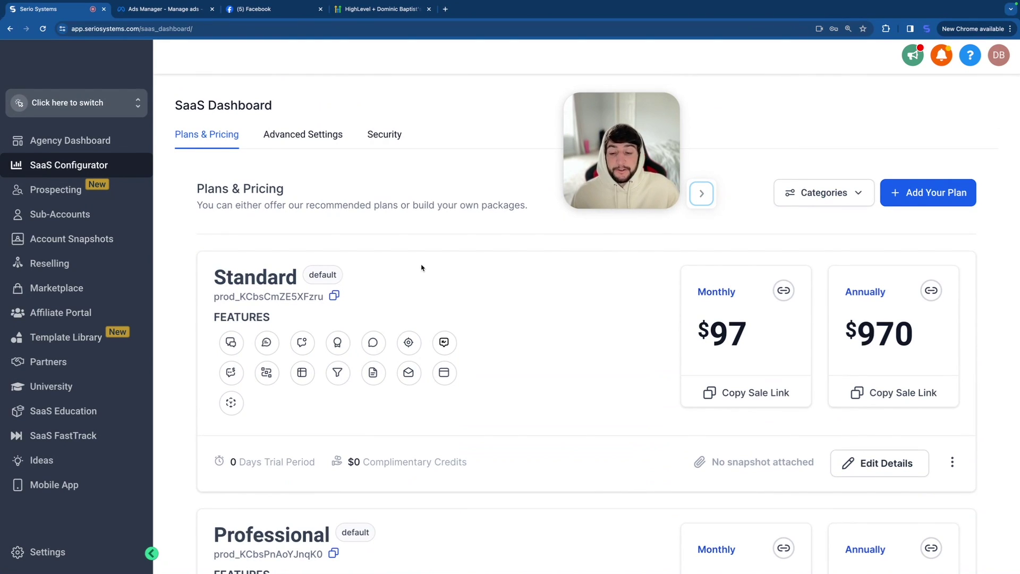
{"action": "scroll", "coordinate": [436, 290], "scroll_direction": "down", "scroll_amount": 3}
{"action": "scroll", "coordinate": [440, 435], "scroll_direction": "down", "scroll_amount": 4}
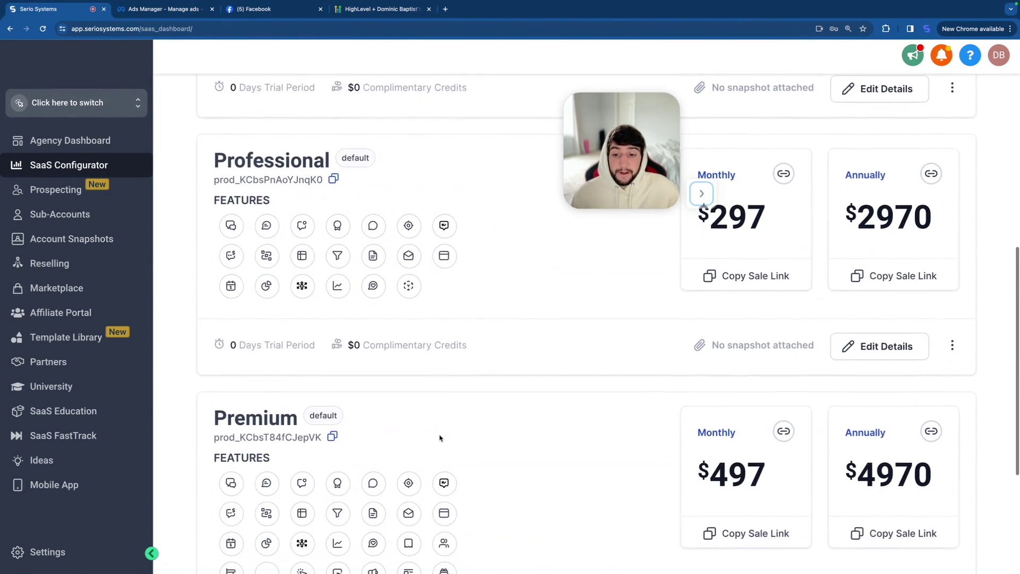
{"action": "scroll", "coordinate": [577, 342], "scroll_direction": "up", "scroll_amount": 4}
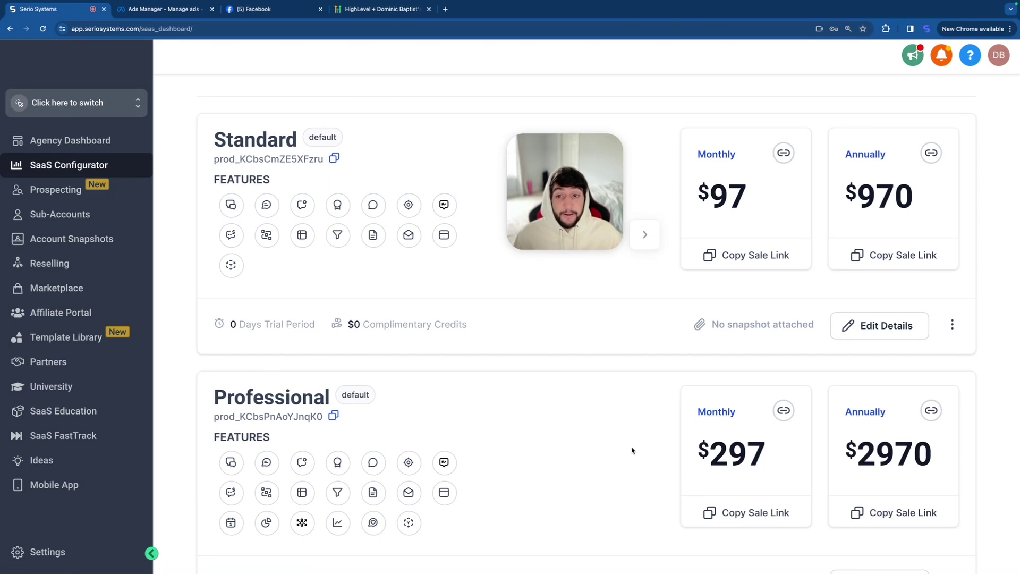
Show the Standard plan's Features section and browse cards like Funnels, Websites and Workflows.
{"action": "left_click", "coordinate": [871, 326]}
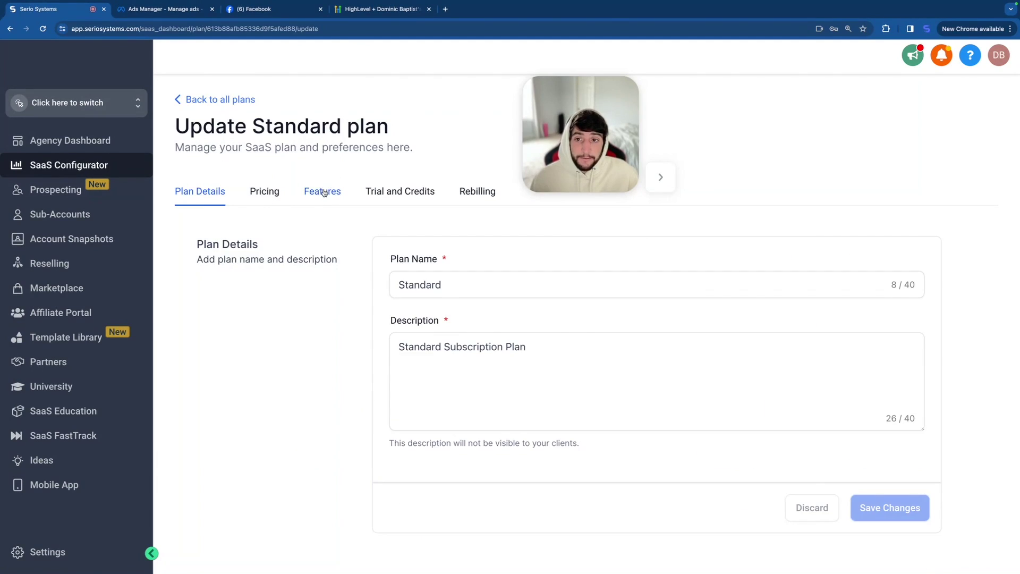
{"action": "left_click", "coordinate": [323, 192]}
{"action": "scroll", "coordinate": [612, 286], "scroll_direction": "down", "scroll_amount": 8}
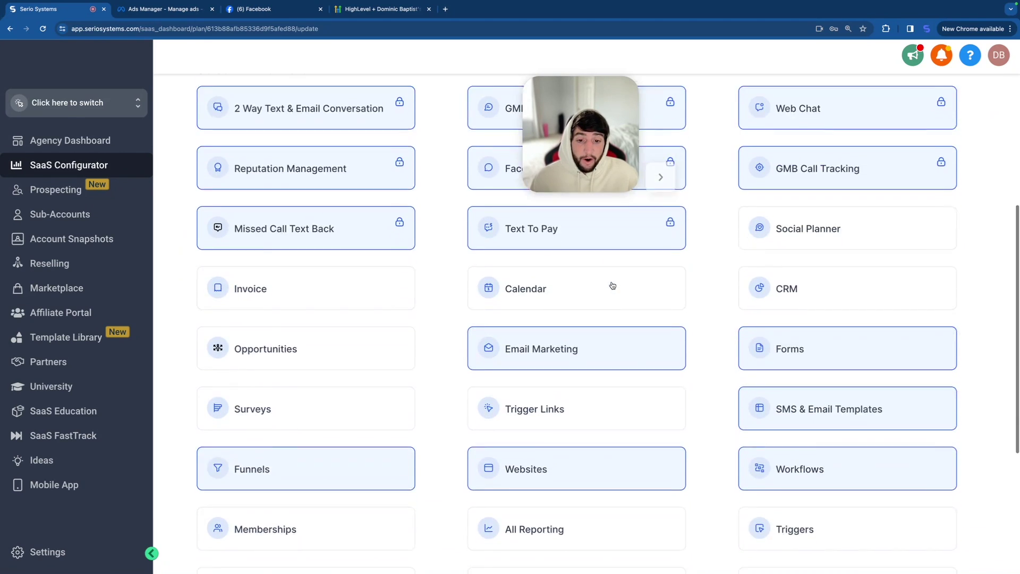
{"action": "scroll", "coordinate": [612, 285], "scroll_direction": "down", "scroll_amount": 1}
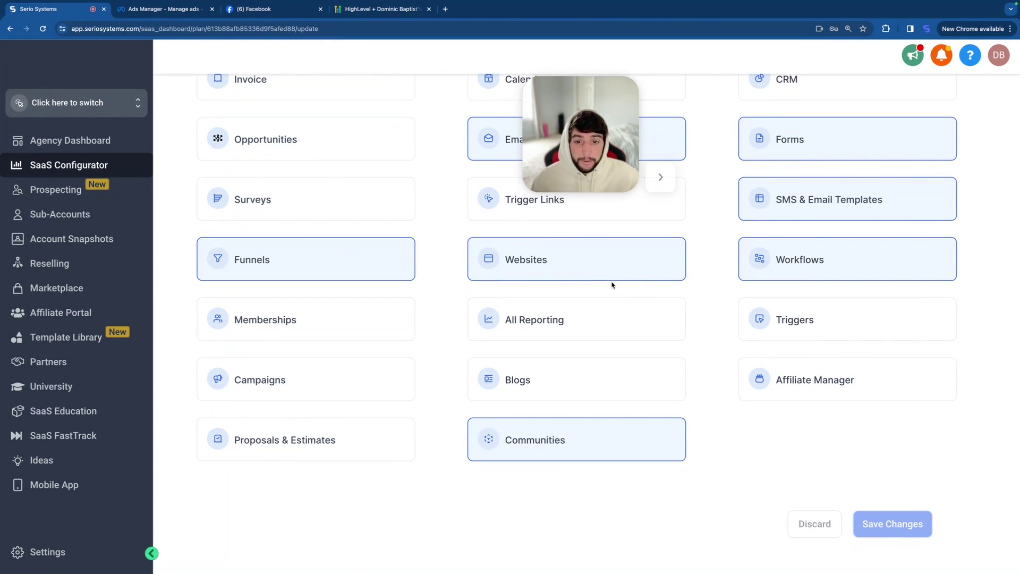
{"action": "scroll", "coordinate": [615, 319], "scroll_direction": "up", "scroll_amount": 3}
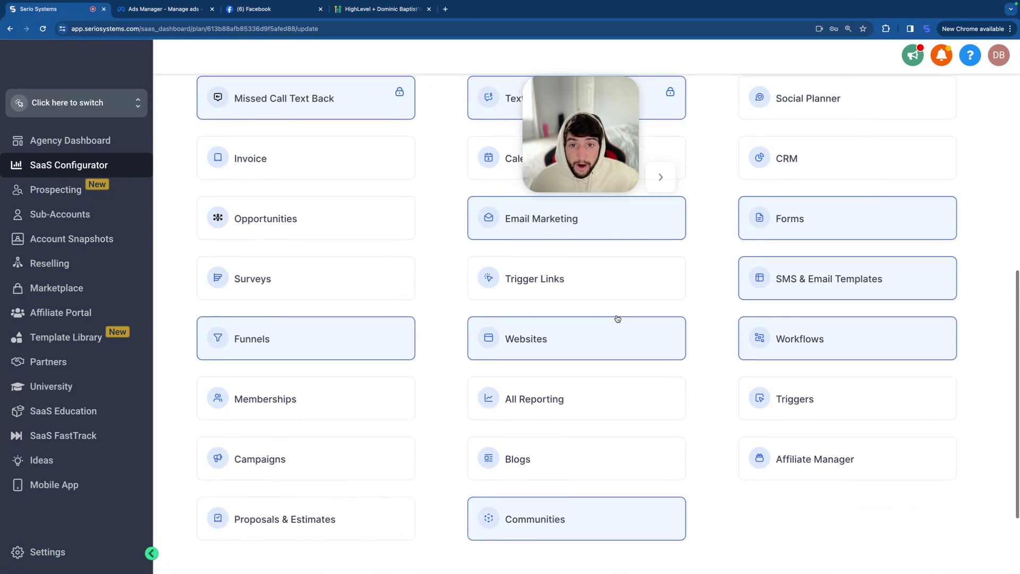
{"action": "scroll", "coordinate": [617, 319], "scroll_direction": "up", "scroll_amount": 6}
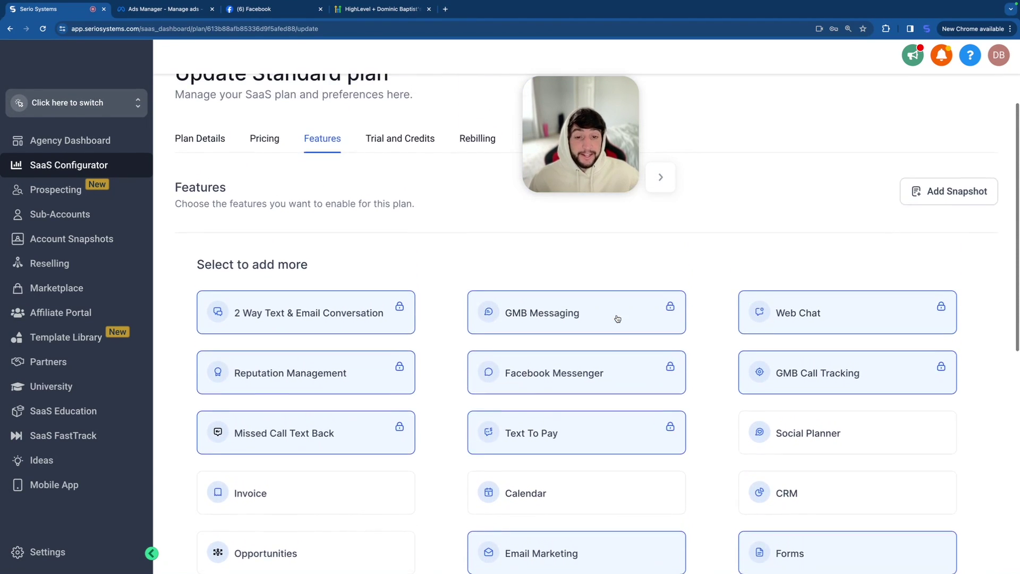
{"action": "scroll", "coordinate": [618, 319], "scroll_direction": "up", "scroll_amount": 1}
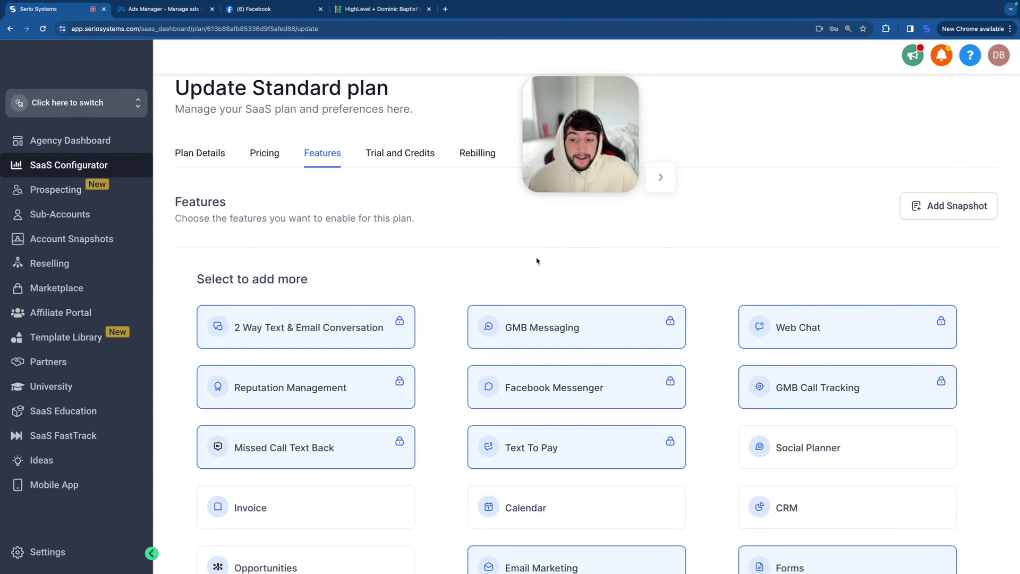
{"action": "scroll", "coordinate": [537, 260], "scroll_direction": "down", "scroll_amount": 5}
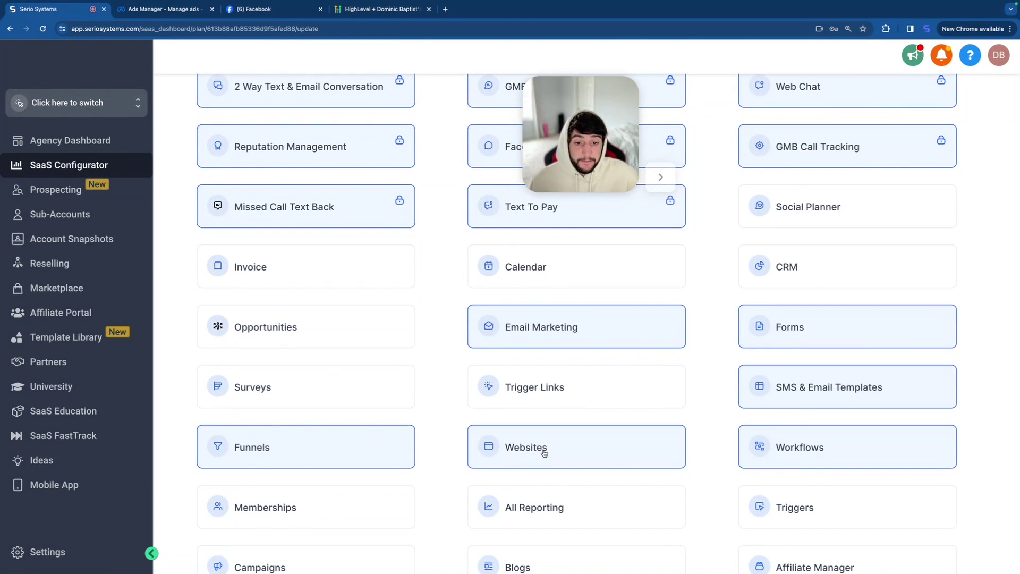
{"action": "scroll", "coordinate": [694, 348], "scroll_direction": "up", "scroll_amount": 2}
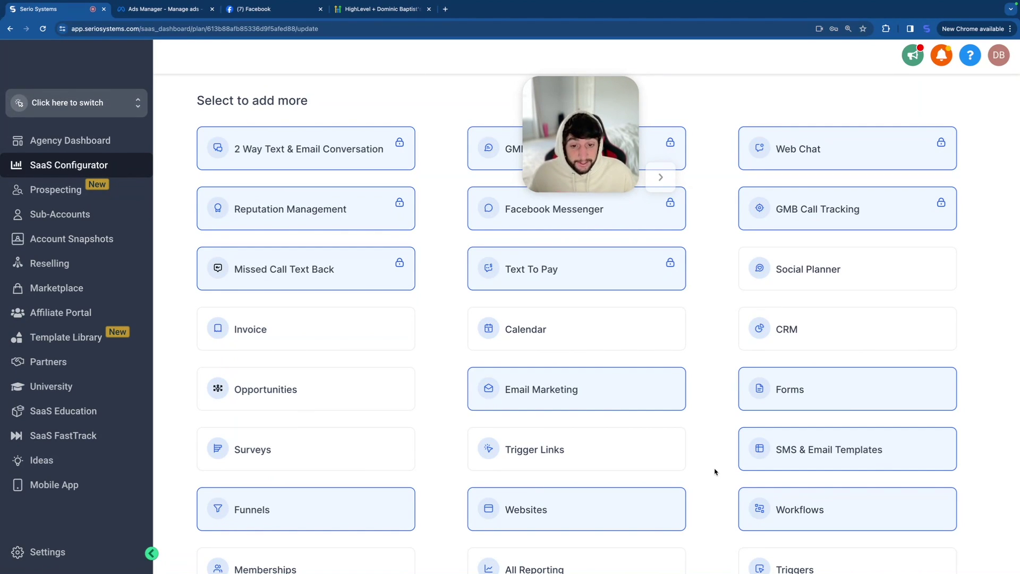
{"action": "scroll", "coordinate": [715, 472], "scroll_direction": "down", "scroll_amount": 2}
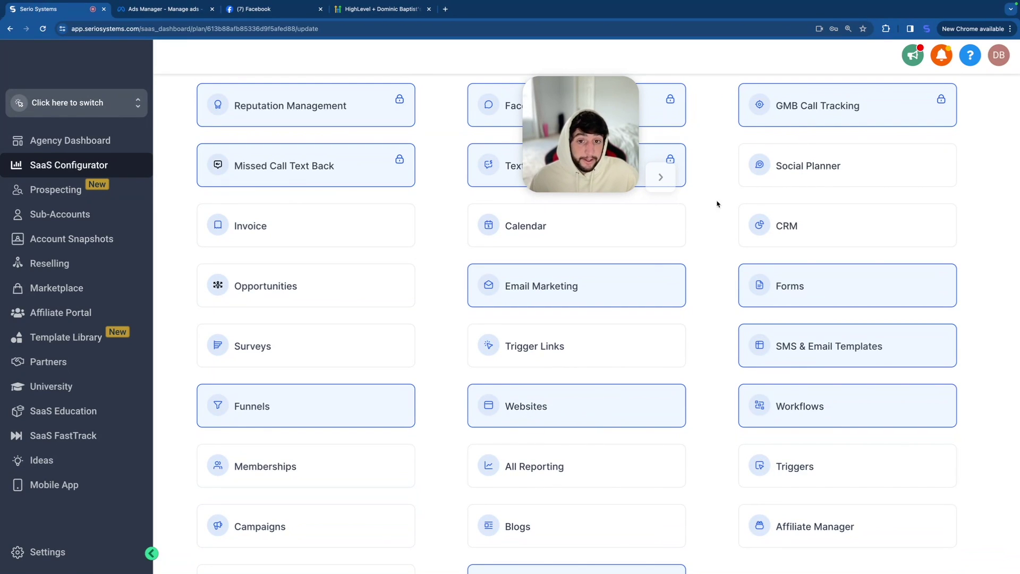
{"action": "scroll", "coordinate": [732, 422], "scroll_direction": "up", "scroll_amount": 1}
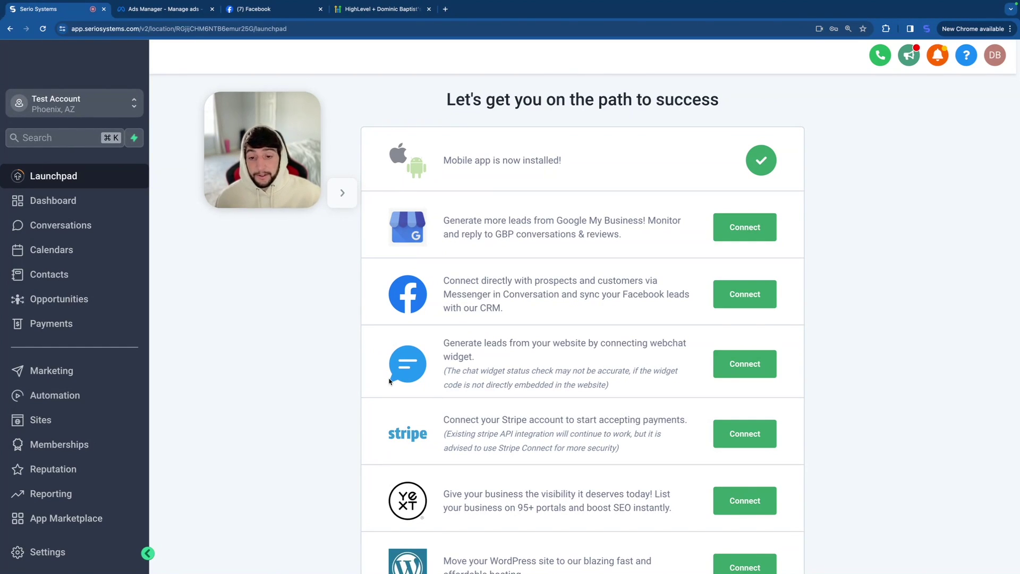
Scroll through the Launchpad list, then go to the Test Account dashboard.
{"action": "scroll", "coordinate": [389, 381], "scroll_direction": "down", "scroll_amount": 1}
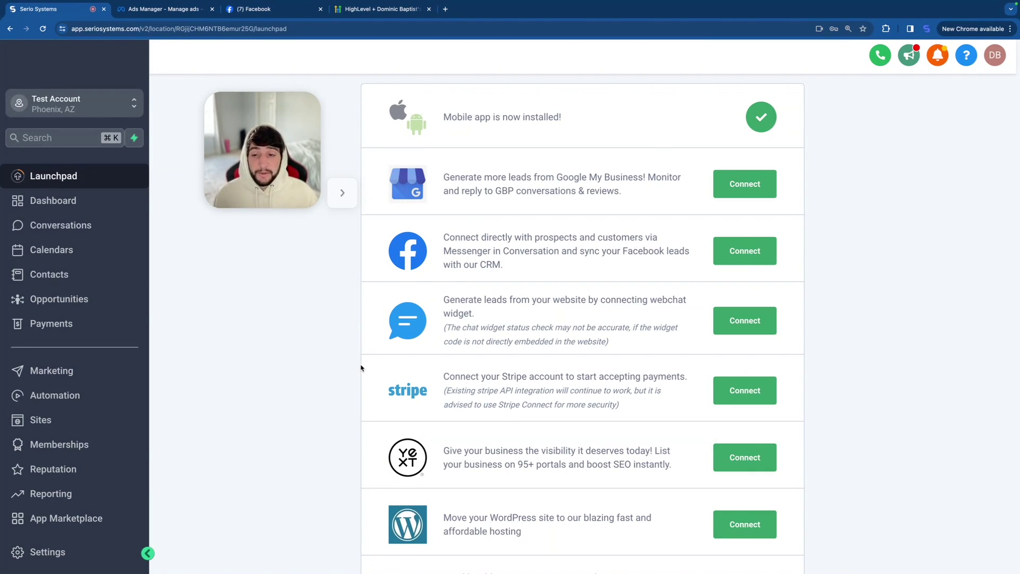
{"action": "scroll", "coordinate": [366, 373], "scroll_direction": "down", "scroll_amount": 2}
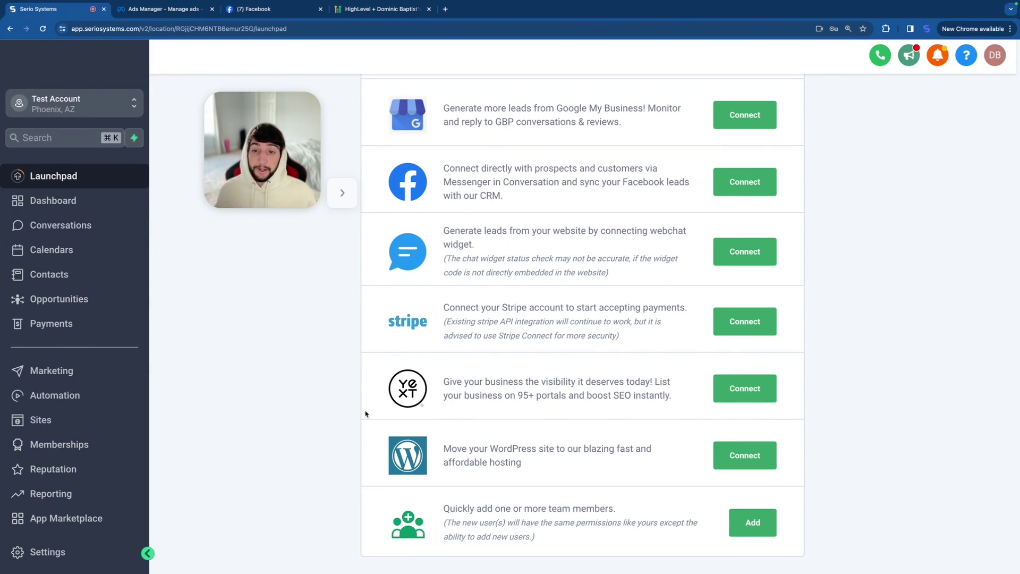
{"action": "left_click", "coordinate": [58, 202]}
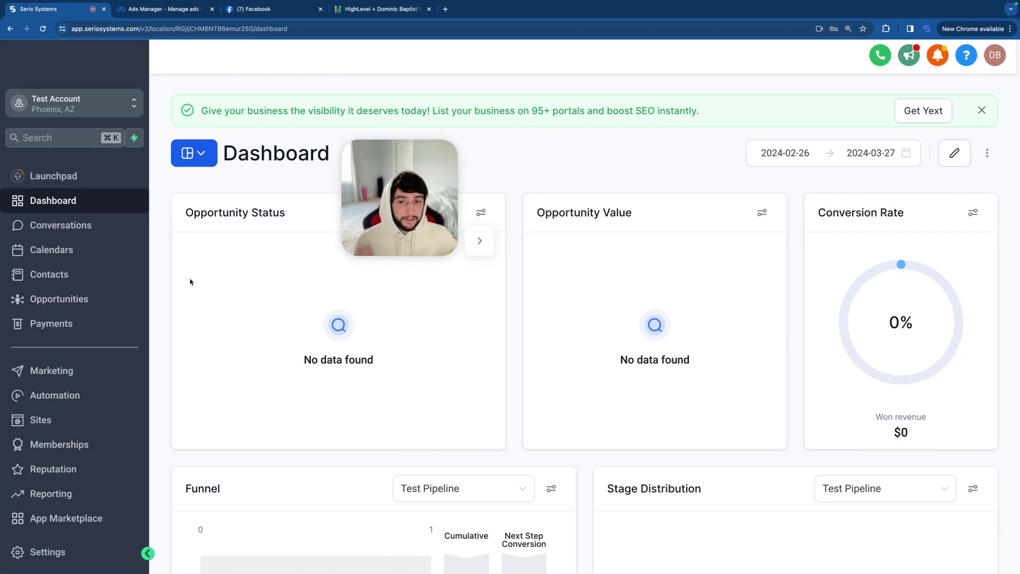
Go to the Conversations inbox of 35 conversations and bring up its Quick Filters.
{"action": "left_click", "coordinate": [98, 227]}
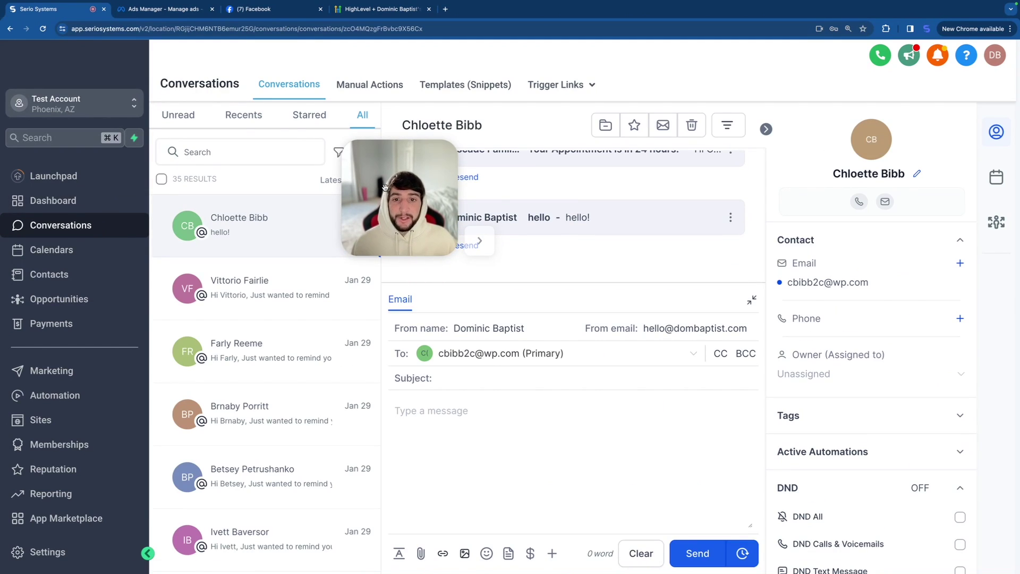
{"action": "left_click_drag", "start_coordinate": [385, 187], "coordinate": [425, 212]}
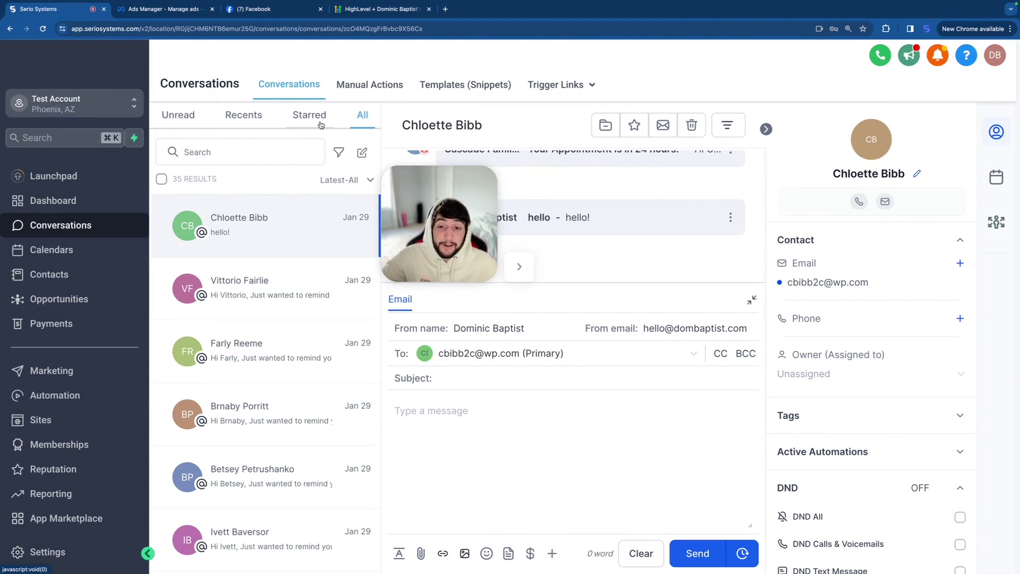
{"action": "left_click", "coordinate": [339, 153]}
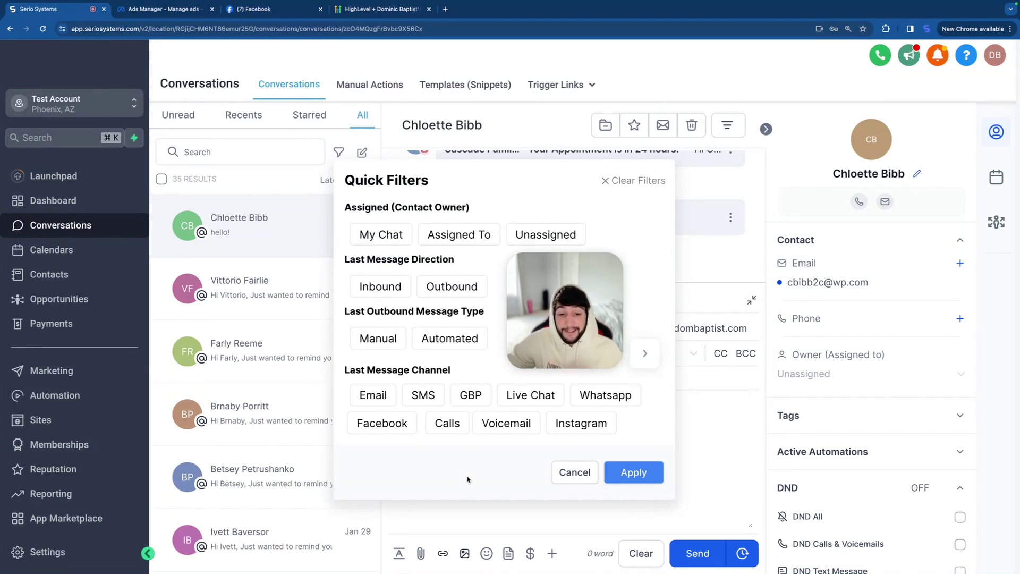
Switch to the Calendars week view for Mar 24 – 30, 2024.
{"action": "left_click", "coordinate": [119, 254]}
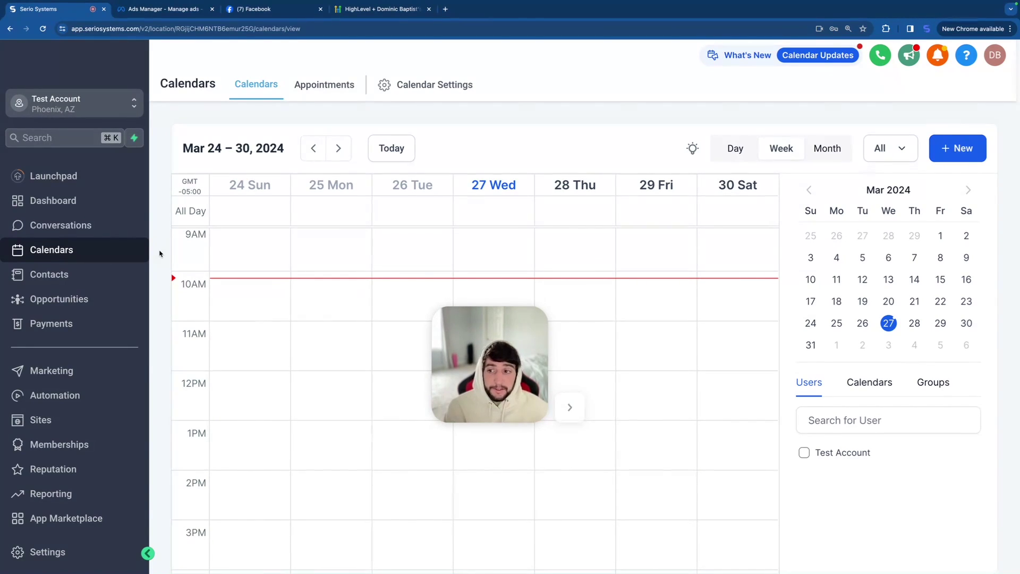
Move from Contacts to Opportunities and start a new Test Pipeline, stage 1 opportunity.
{"action": "left_click", "coordinate": [119, 274]}
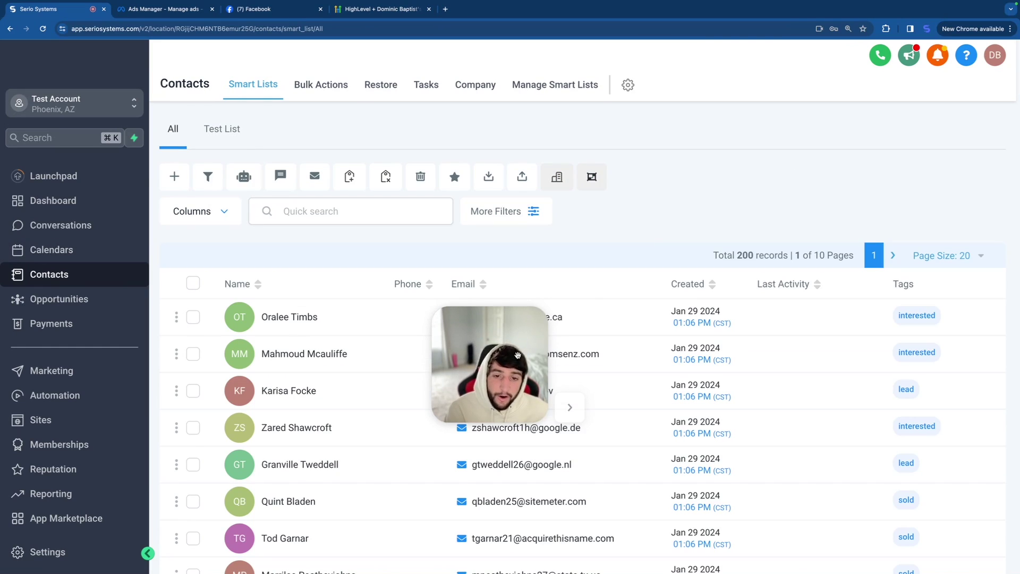
{"action": "left_click_drag", "start_coordinate": [518, 355], "coordinate": [528, 349]}
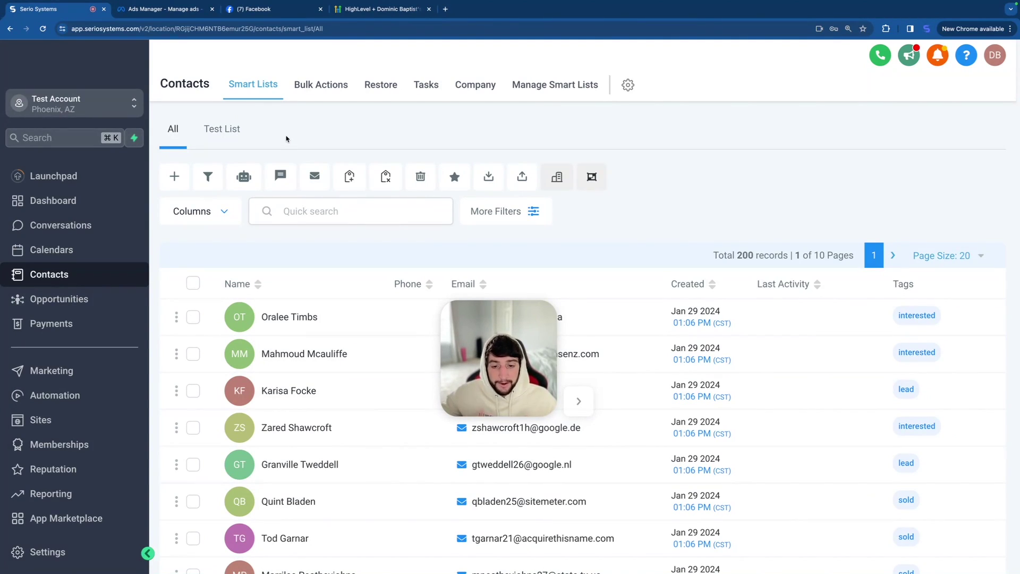
{"action": "left_click", "coordinate": [53, 299]}
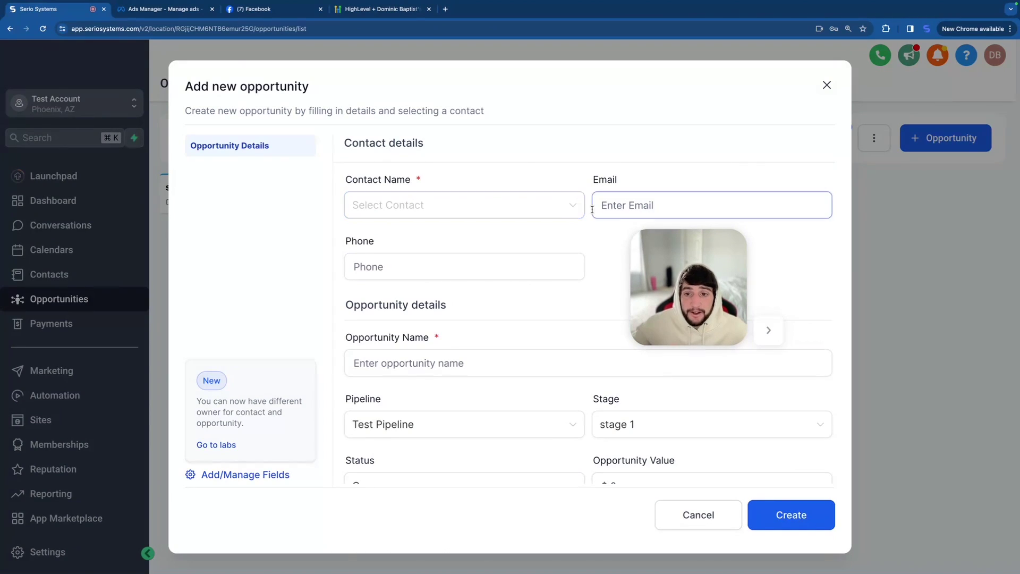
Keep the opportunity status Open and set its value to 10000.
{"action": "left_click", "coordinate": [429, 363]}
{"action": "scroll", "coordinate": [429, 367], "scroll_direction": "down", "scroll_amount": 1}
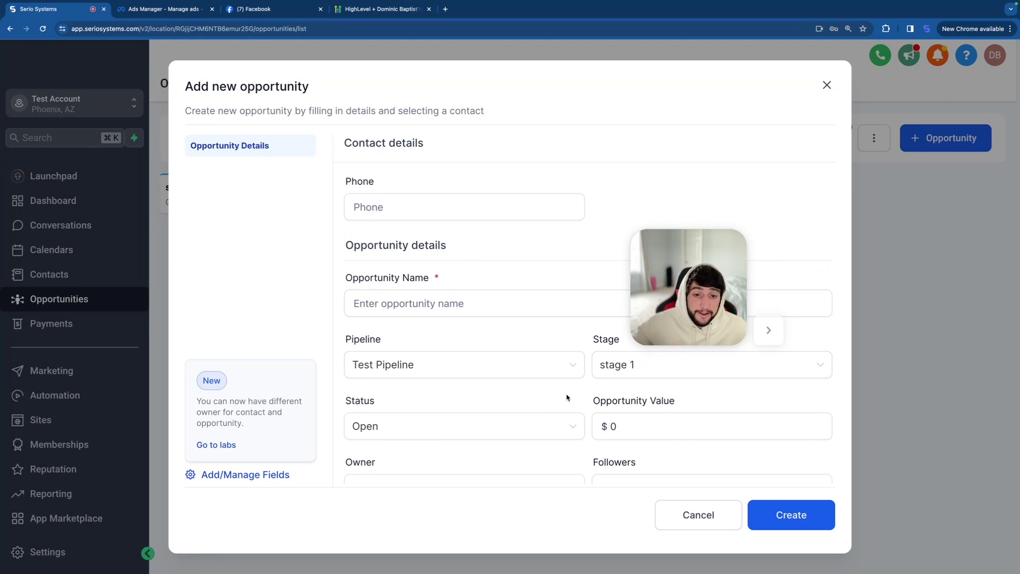
{"action": "scroll", "coordinate": [403, 431], "scroll_direction": "down", "scroll_amount": 1}
{"action": "left_click", "coordinate": [405, 414]}
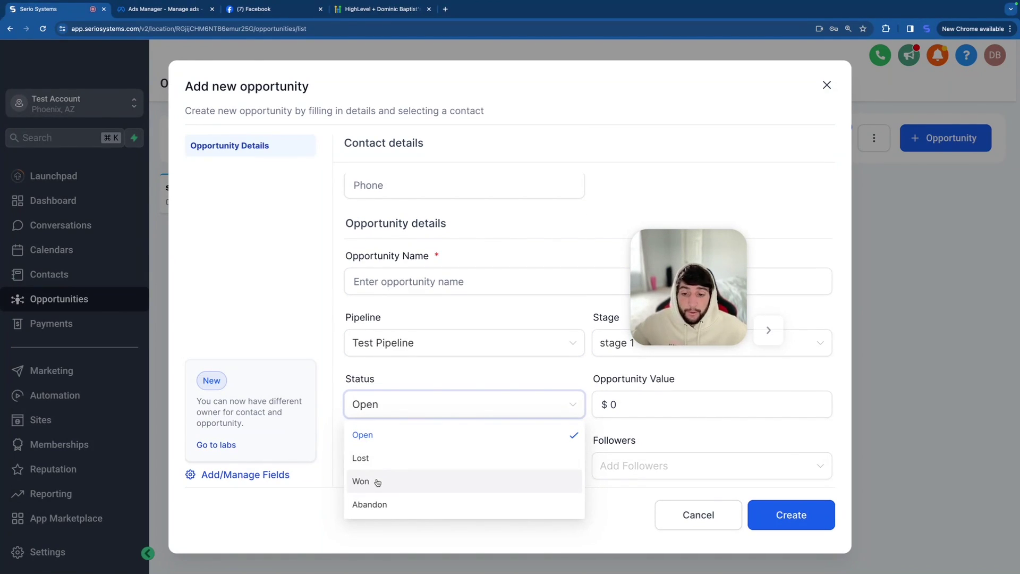
{"action": "left_click", "coordinate": [684, 398]}
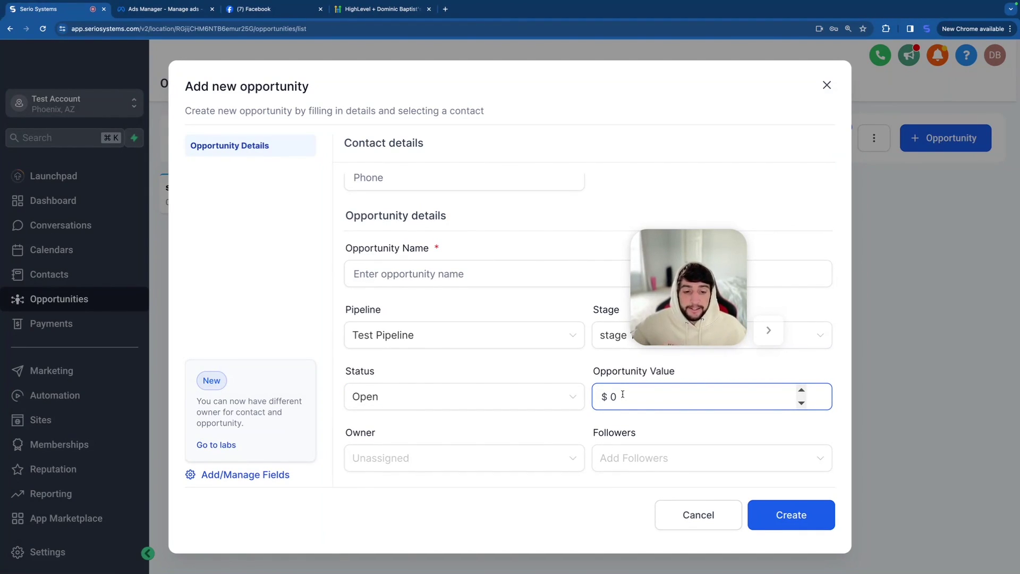
{"action": "left_click_drag", "start_coordinate": [623, 394], "coordinate": [595, 392]}
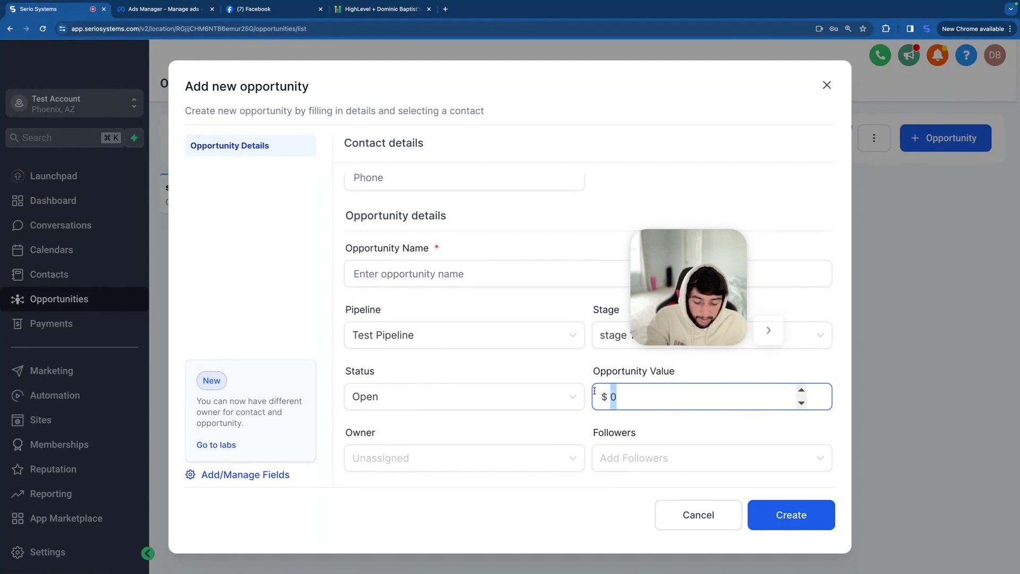
{"action": "type", "text": "10000"}
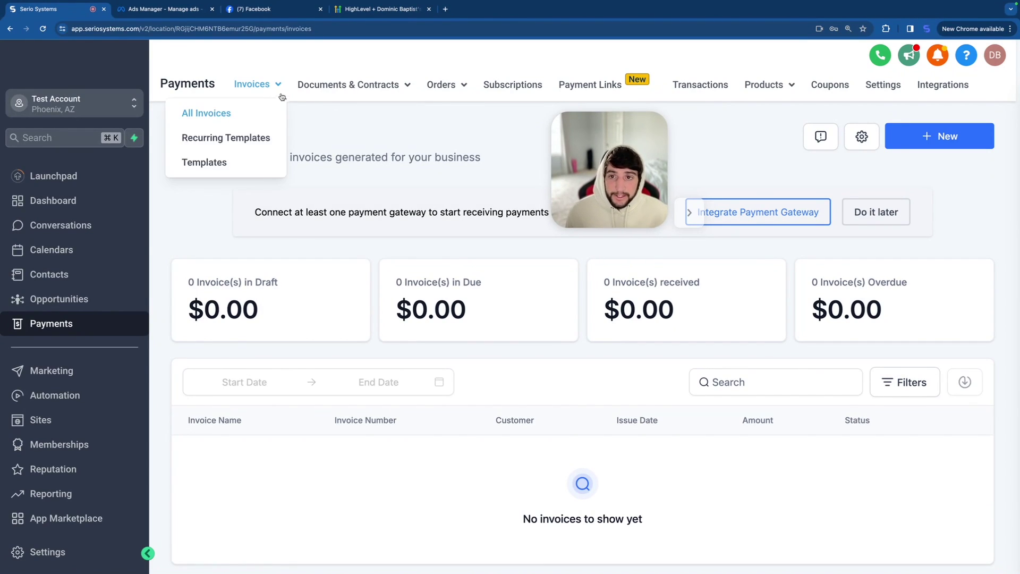
{"action": "mouse_move", "coordinate": [358, 96]}
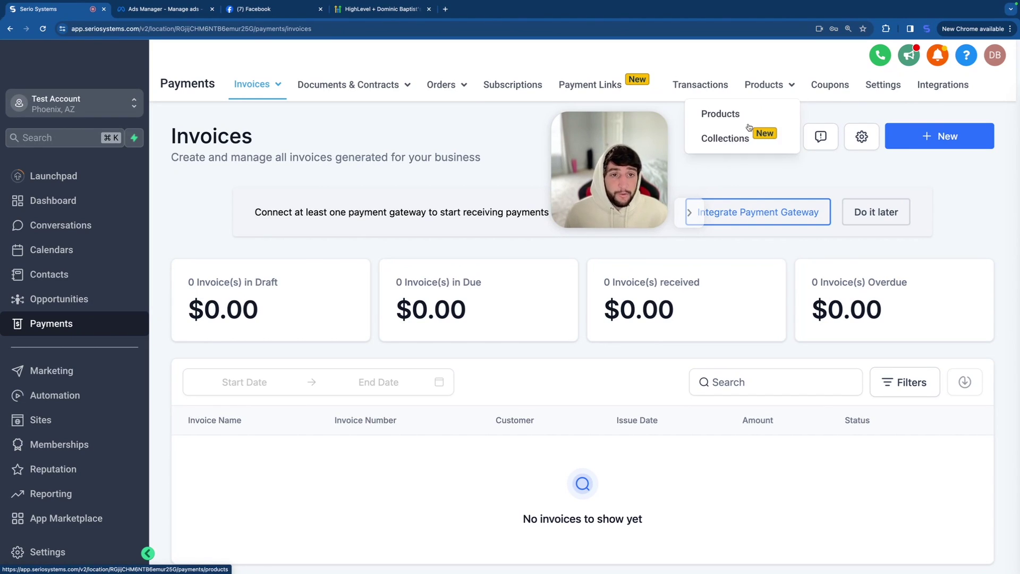
Browse the payment gateway integrations, then go to the Marketing Social Planner.
{"action": "left_click", "coordinate": [935, 88]}
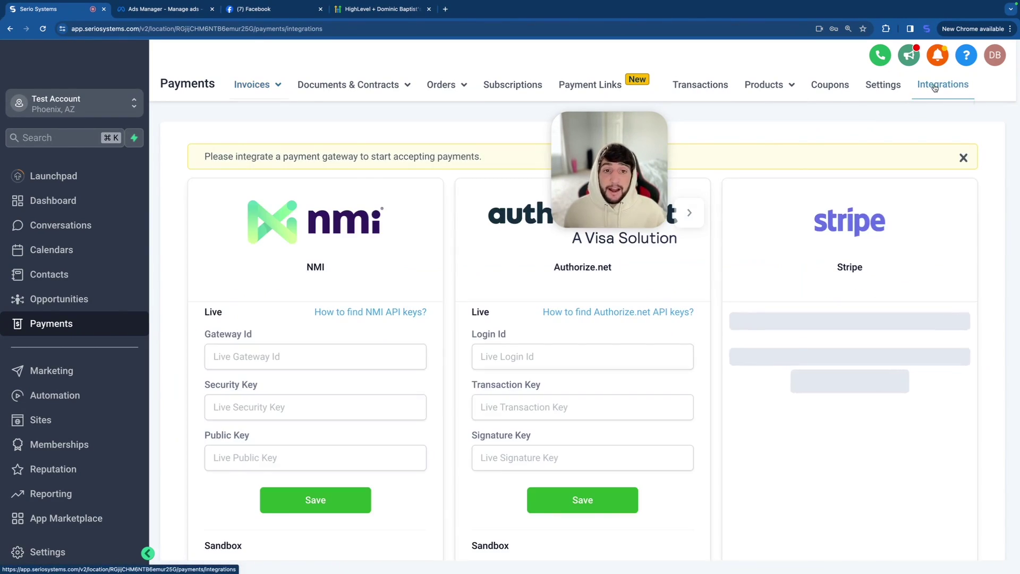
{"action": "scroll", "coordinate": [720, 344], "scroll_direction": "down", "scroll_amount": 6}
{"action": "scroll", "coordinate": [721, 343], "scroll_direction": "down", "scroll_amount": 3}
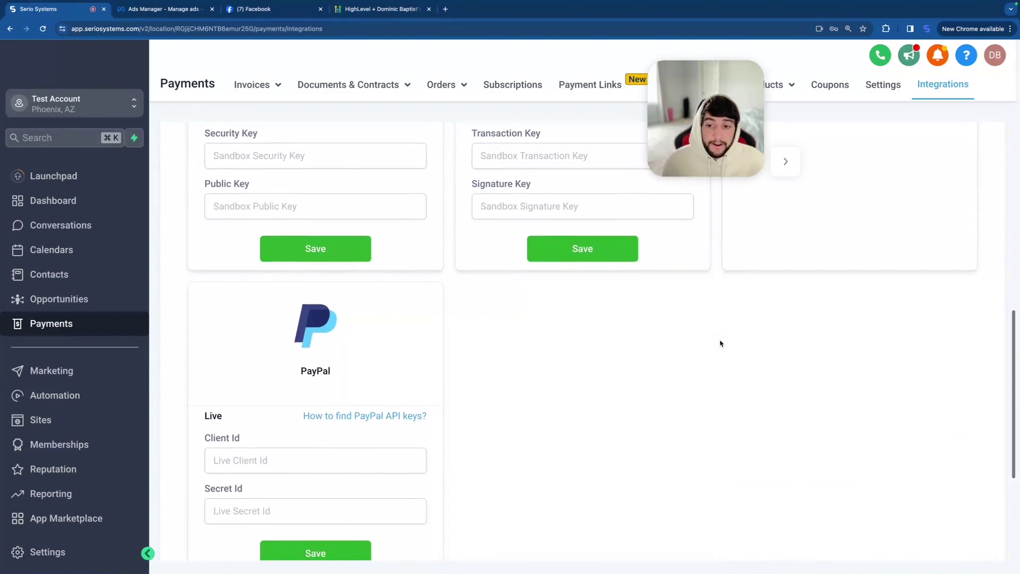
{"action": "scroll", "coordinate": [319, 335], "scroll_direction": "down", "scroll_amount": 1}
{"action": "scroll", "coordinate": [361, 385], "scroll_direction": "up", "scroll_amount": 10}
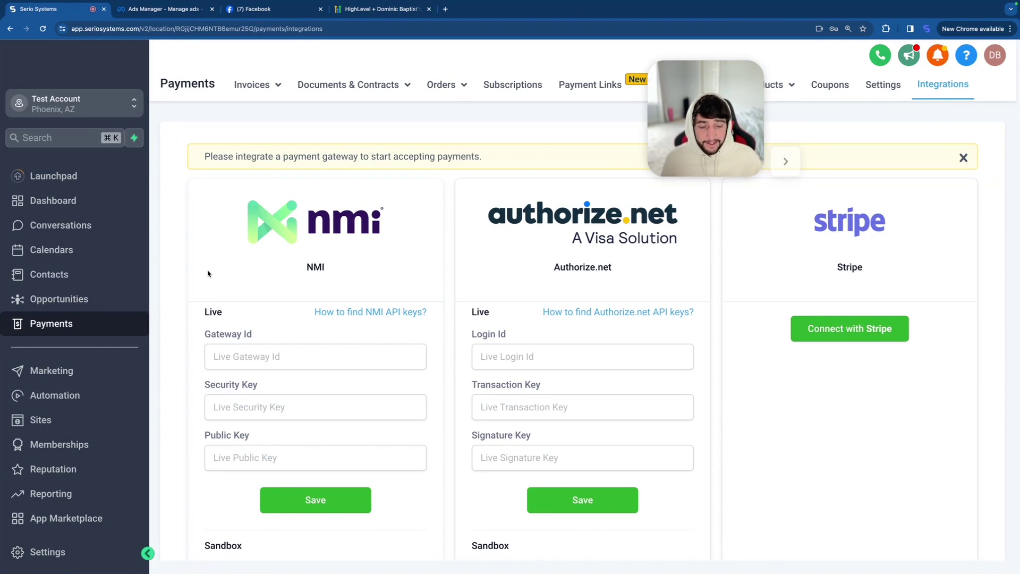
{"action": "left_click", "coordinate": [98, 371]}
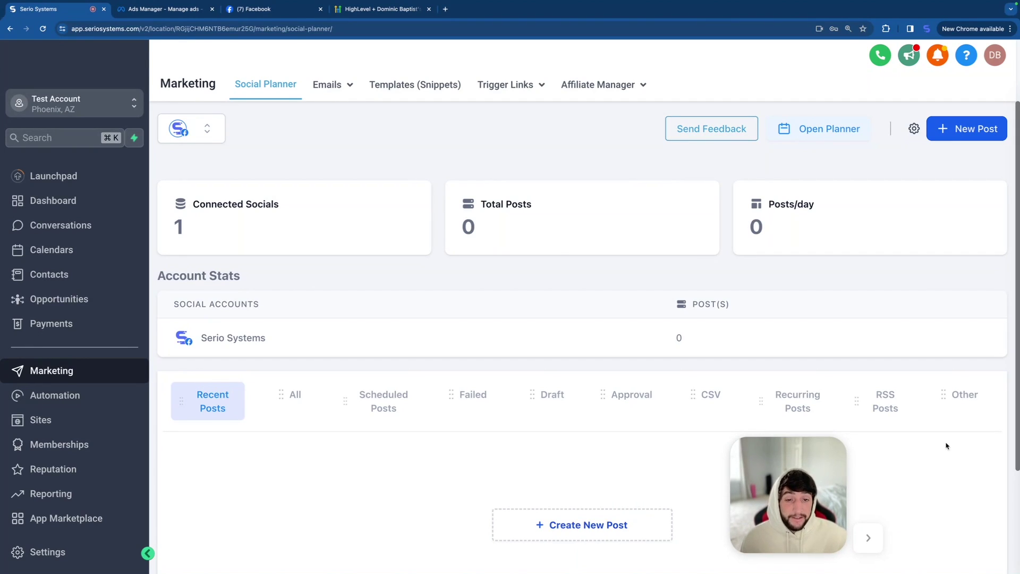
Start adding another social account, cancel it, and view the Templates (Snippets) list.
{"action": "left_click", "coordinate": [215, 130]}
{"action": "left_click", "coordinate": [407, 264]}
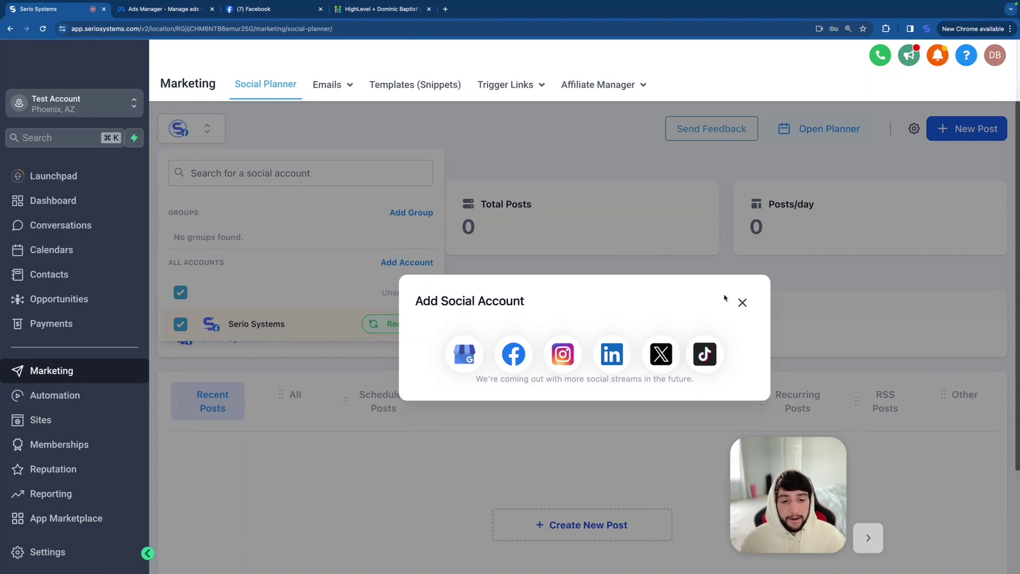
{"action": "left_click", "coordinate": [743, 302]}
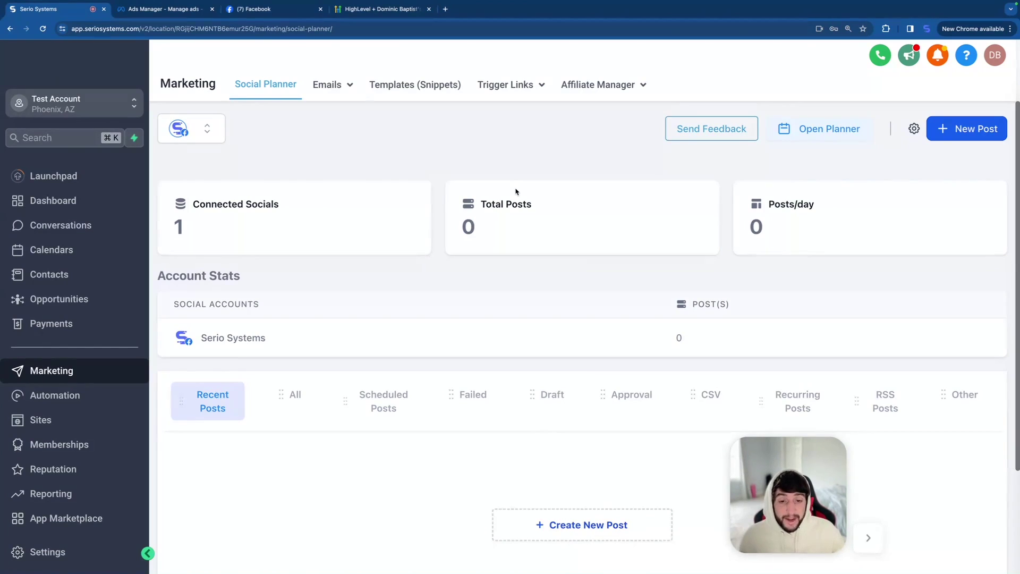
{"action": "mouse_move", "coordinate": [332, 94]}
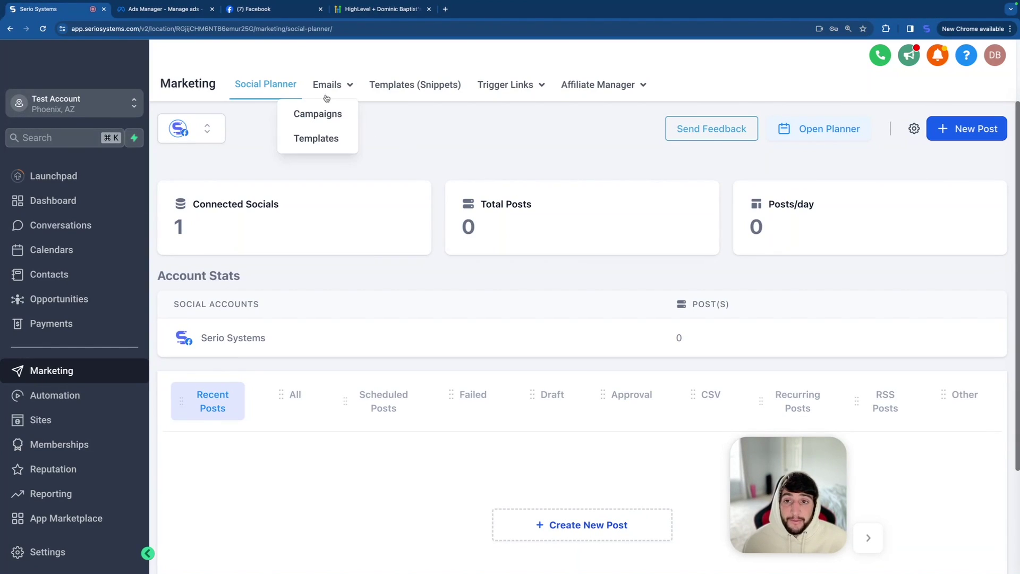
{"action": "left_click", "coordinate": [415, 84]}
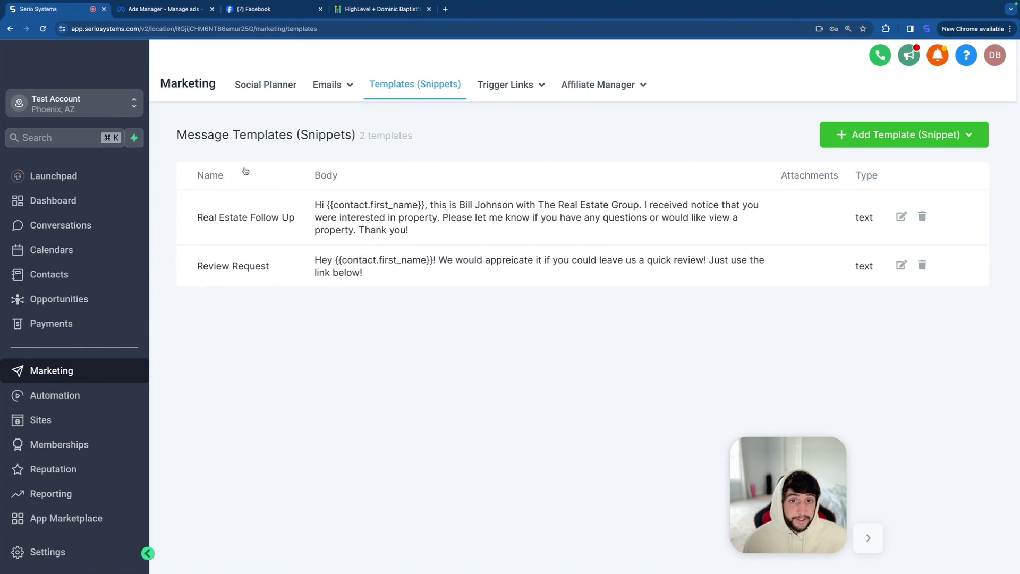
Look at the Affiliate Manager Campaign setup, then go to the Automation Workflow List.
{"action": "left_click", "coordinate": [594, 85]}
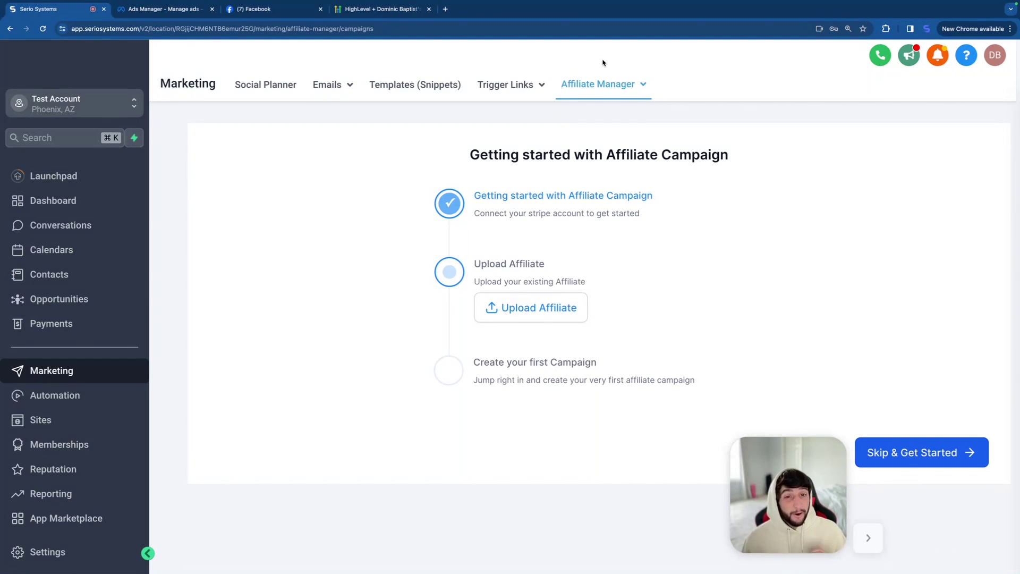
{"action": "left_click", "coordinate": [55, 395]}
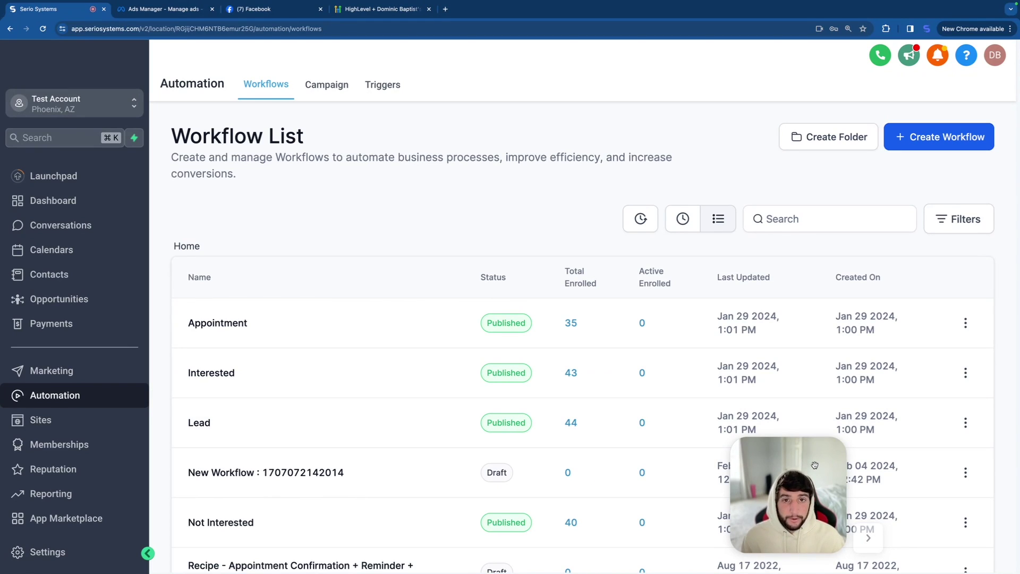
{"action": "left_click_drag", "start_coordinate": [815, 465], "coordinate": [483, 155]}
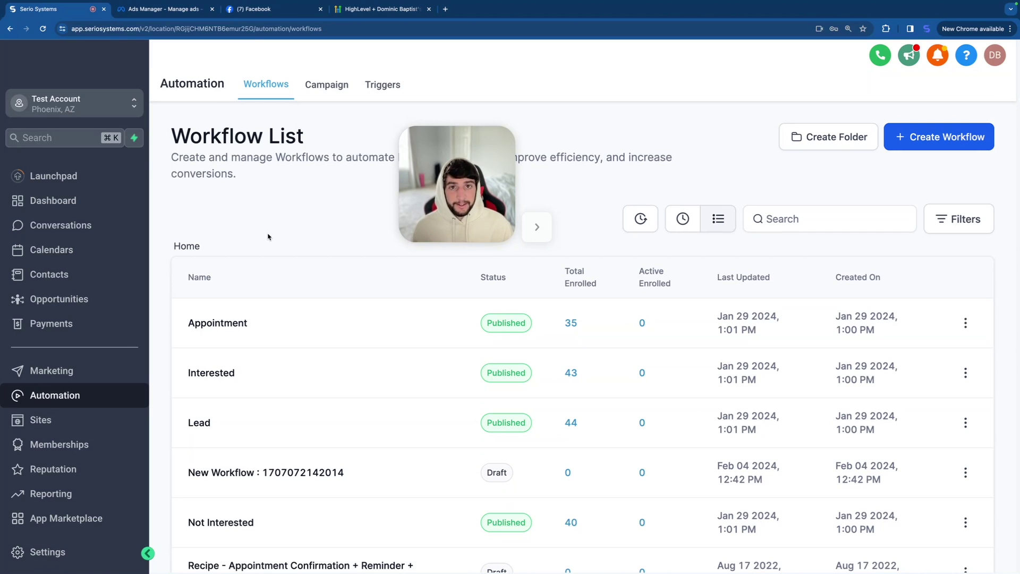
{"action": "left_click", "coordinate": [928, 145]}
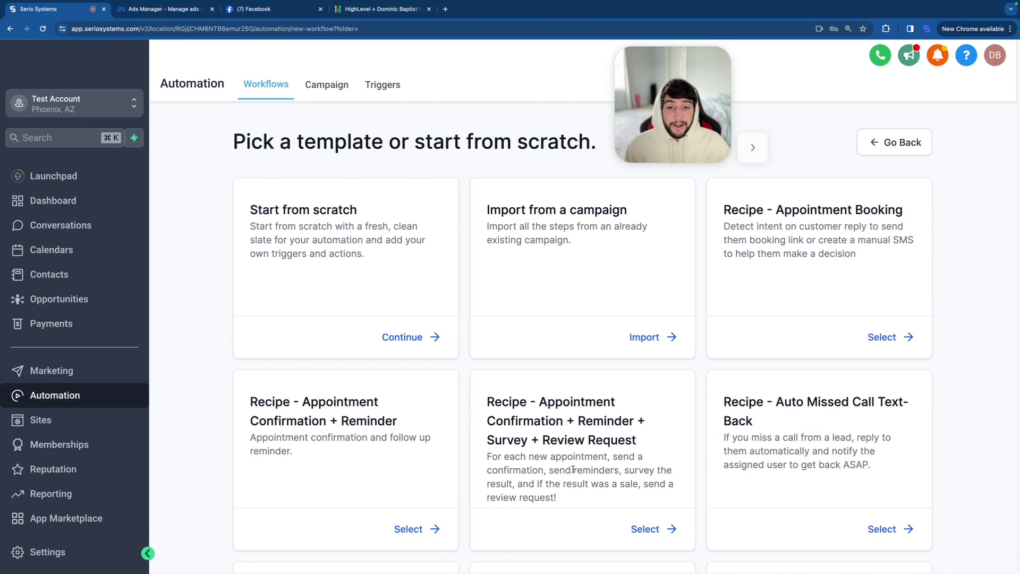
{"action": "left_click", "coordinate": [409, 337]}
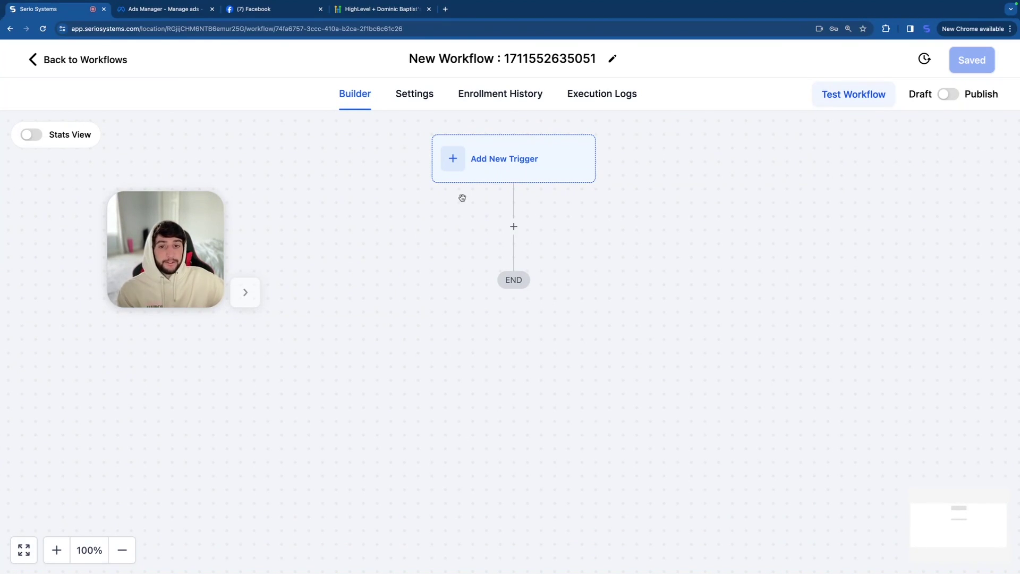
Start the new workflow with a Form Submitted trigger and save it.
{"action": "left_click", "coordinate": [483, 161]}
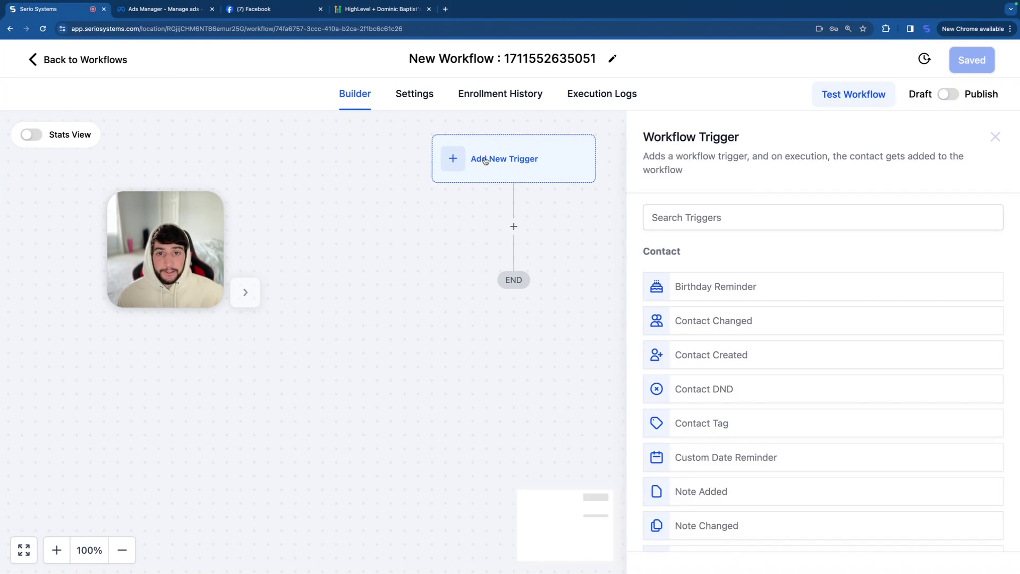
{"action": "scroll", "coordinate": [727, 328], "scroll_direction": "down", "scroll_amount": 5}
{"action": "scroll", "coordinate": [727, 328], "scroll_direction": "down", "scroll_amount": 20}
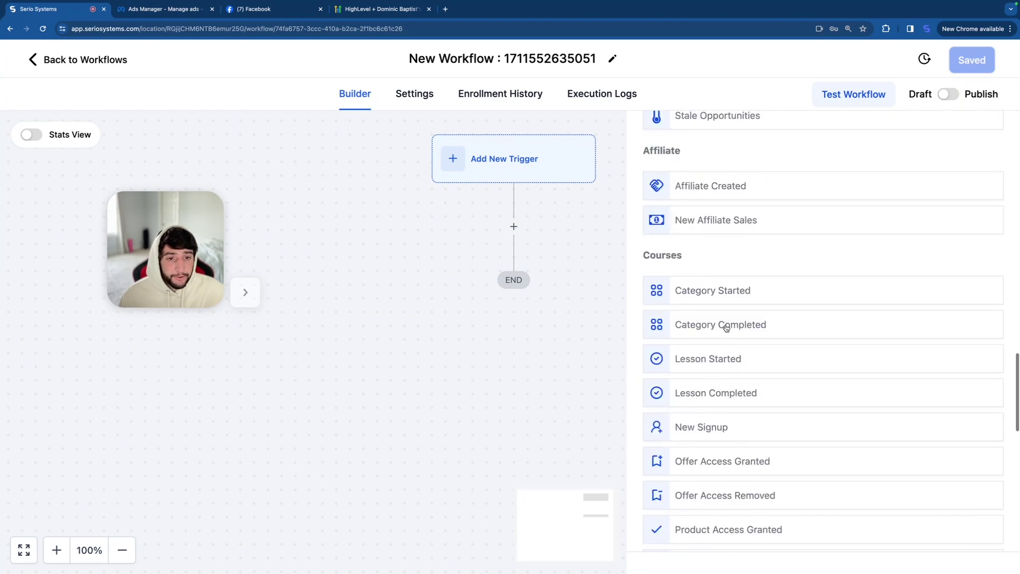
{"action": "scroll", "coordinate": [726, 328], "scroll_direction": "down", "scroll_amount": 8}
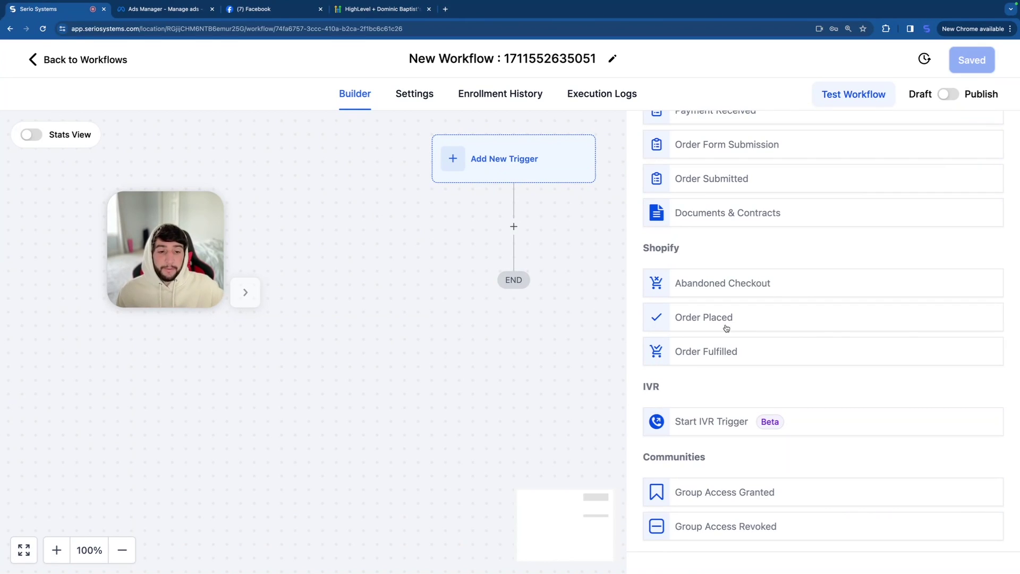
{"action": "scroll", "coordinate": [748, 287], "scroll_direction": "up", "scroll_amount": 2}
{"action": "type", "text": "form"}
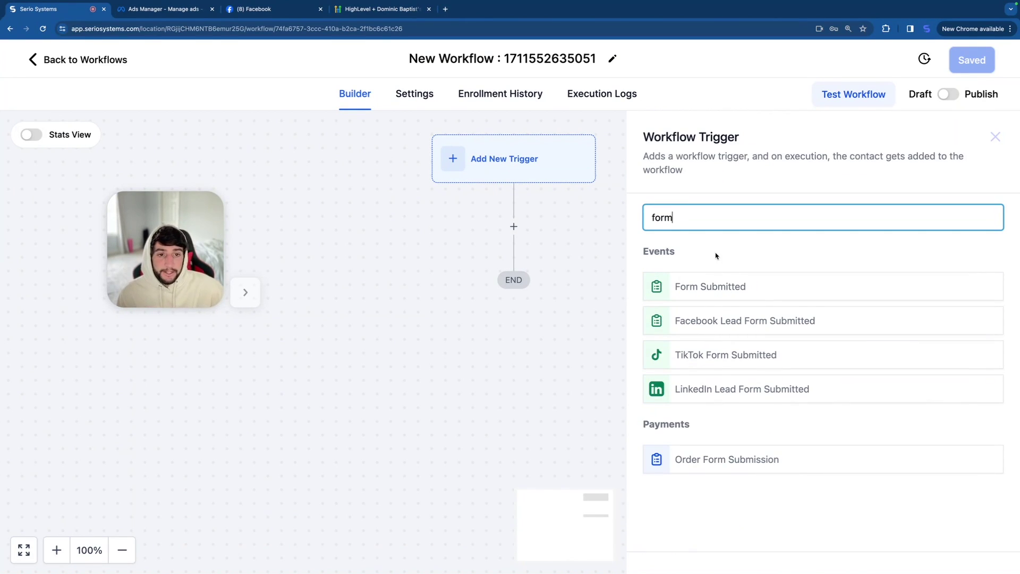
{"action": "left_click", "coordinate": [711, 287]}
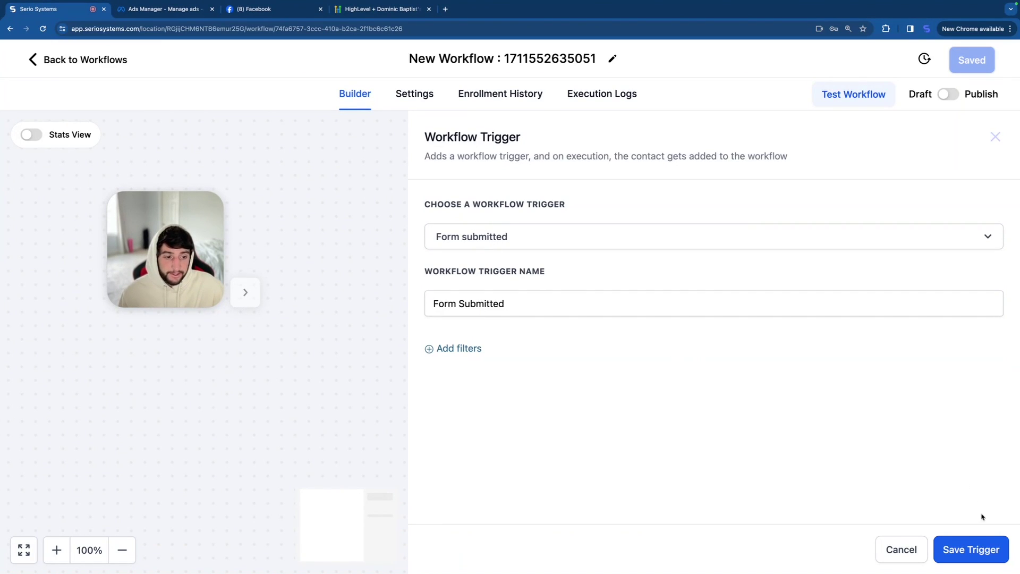
{"action": "left_click", "coordinate": [970, 556]}
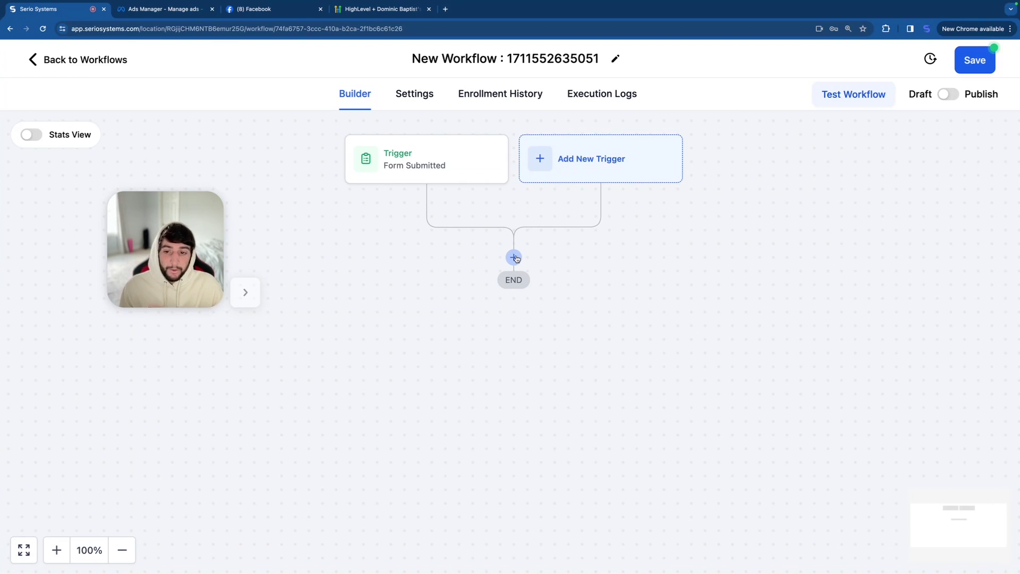
{"action": "left_click", "coordinate": [514, 258]}
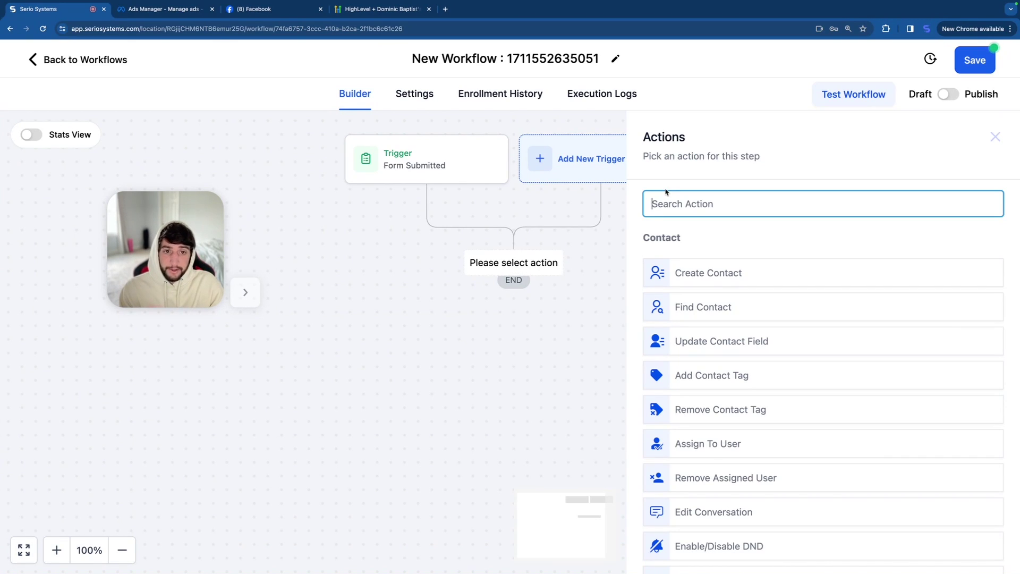
Add a Send SMS action containing the pasted thank-you message.
{"action": "type", "text": "sms"}
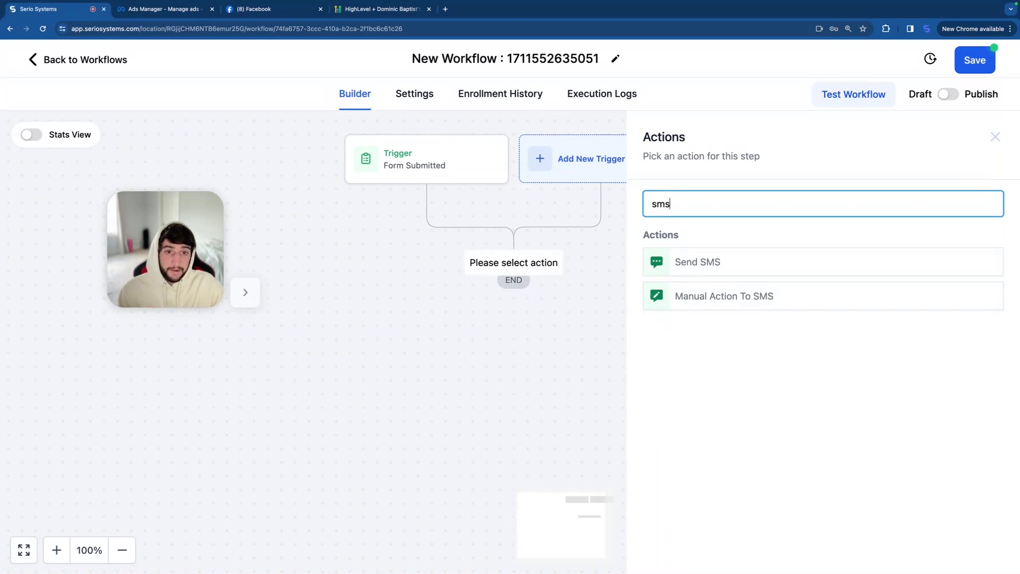
{"action": "left_click", "coordinate": [696, 264]}
{"action": "left_click", "coordinate": [692, 422]}
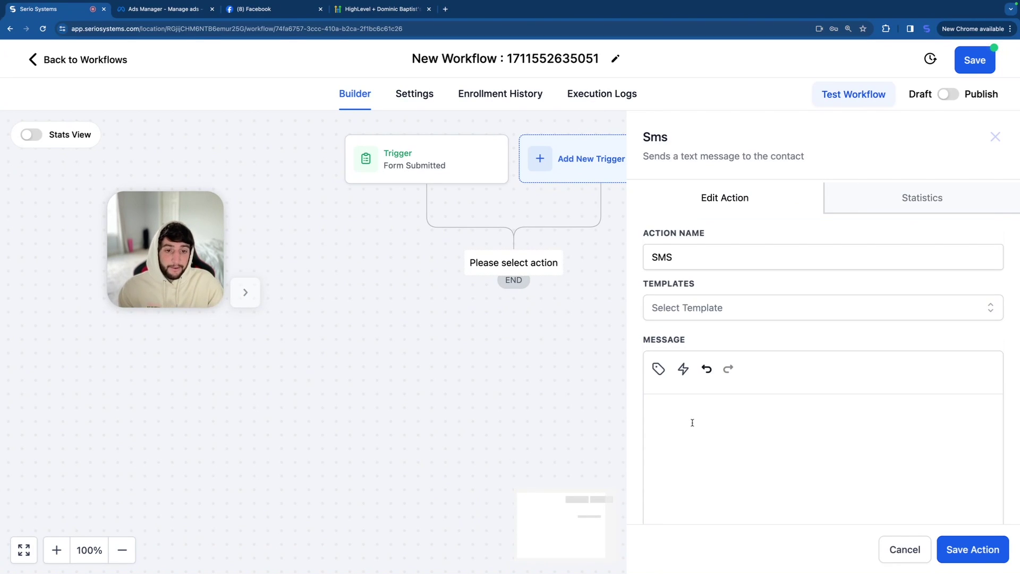
{"action": "type", "text": "Thanks for filling out the form!"}
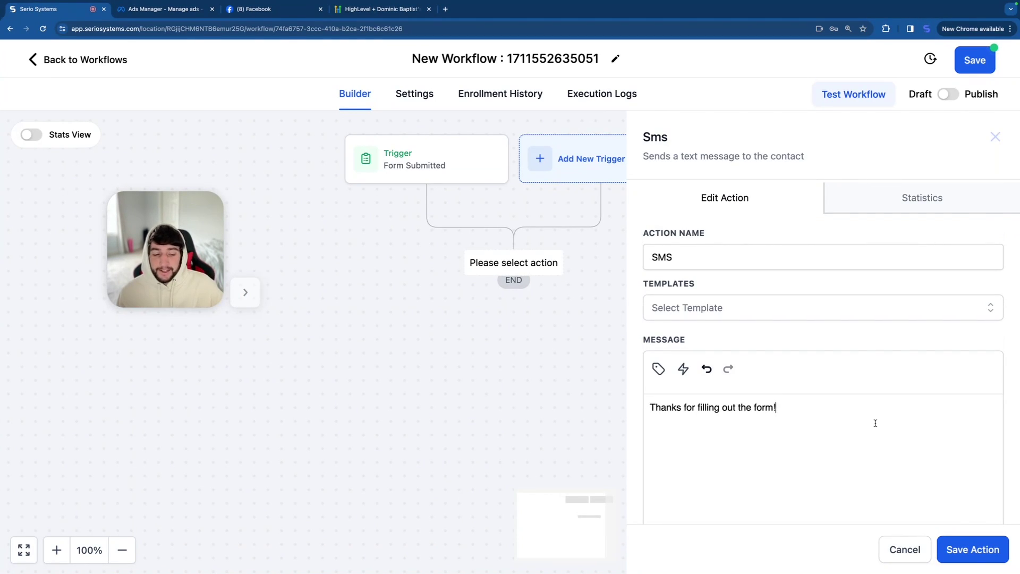
{"action": "left_click", "coordinate": [979, 551]}
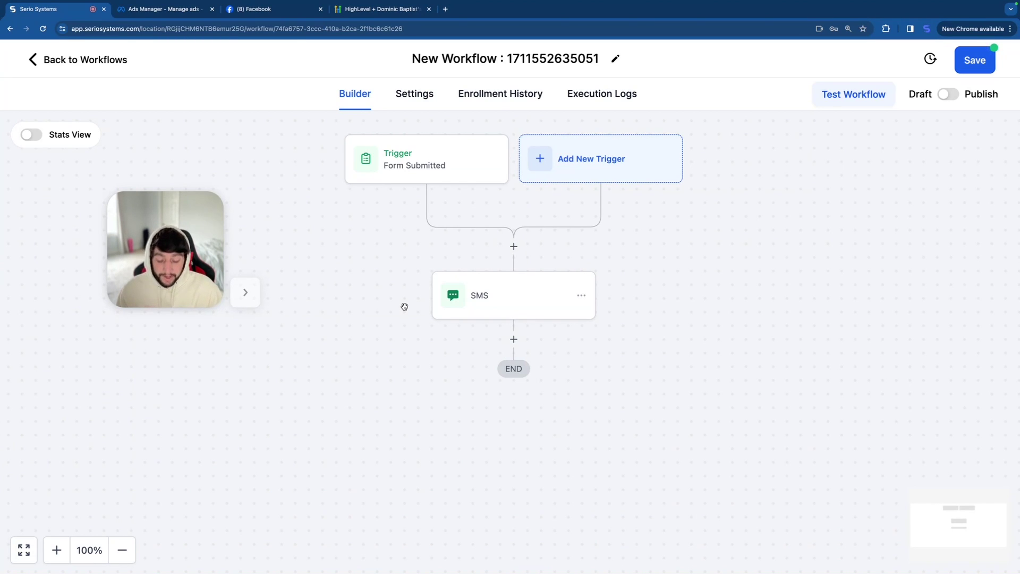
Add a Wait step of 1 day below the SMS.
{"action": "left_click", "coordinate": [514, 340]}
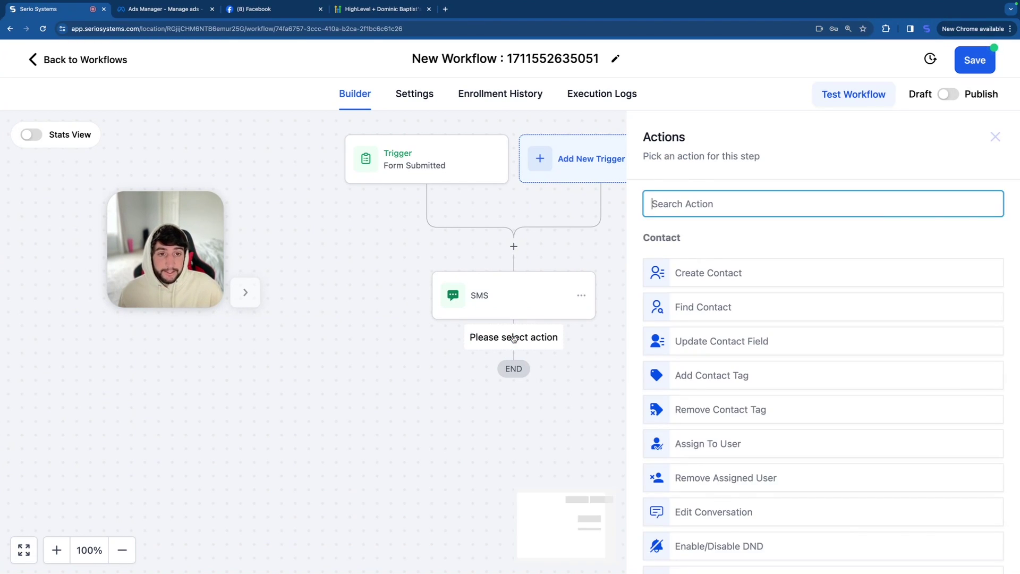
{"action": "type", "text": "wait"}
{"action": "key", "text": "Return"}
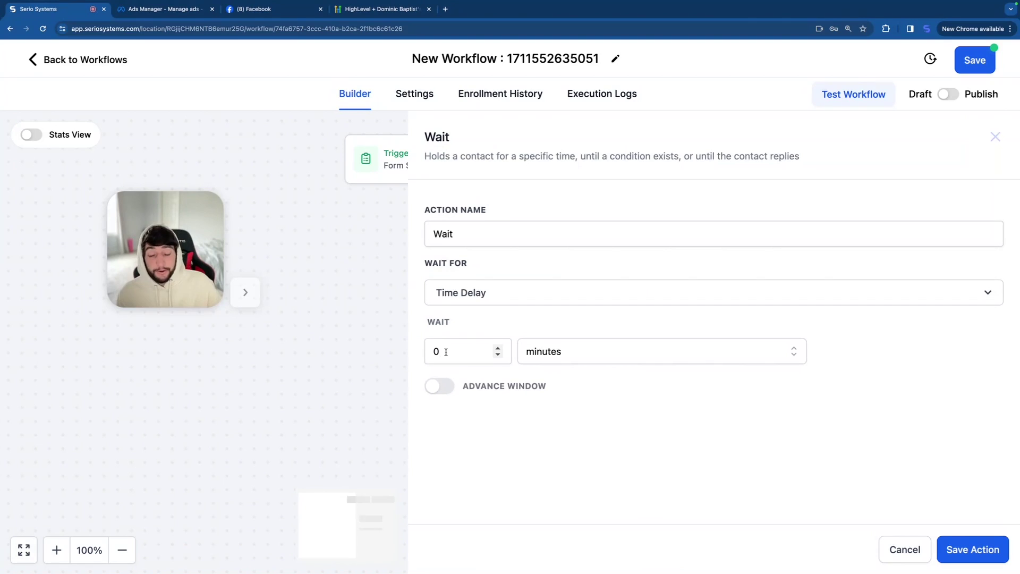
{"action": "type", "text": "1"}
{"action": "left_click", "coordinate": [662, 352]}
{"action": "left_click", "coordinate": [548, 435]}
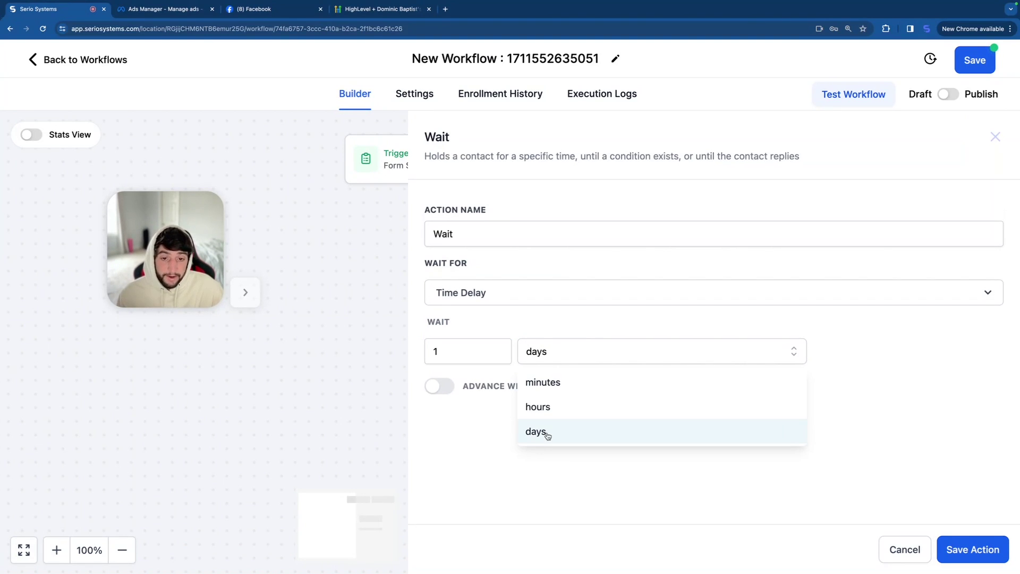
{"action": "key", "text": "Escape"}
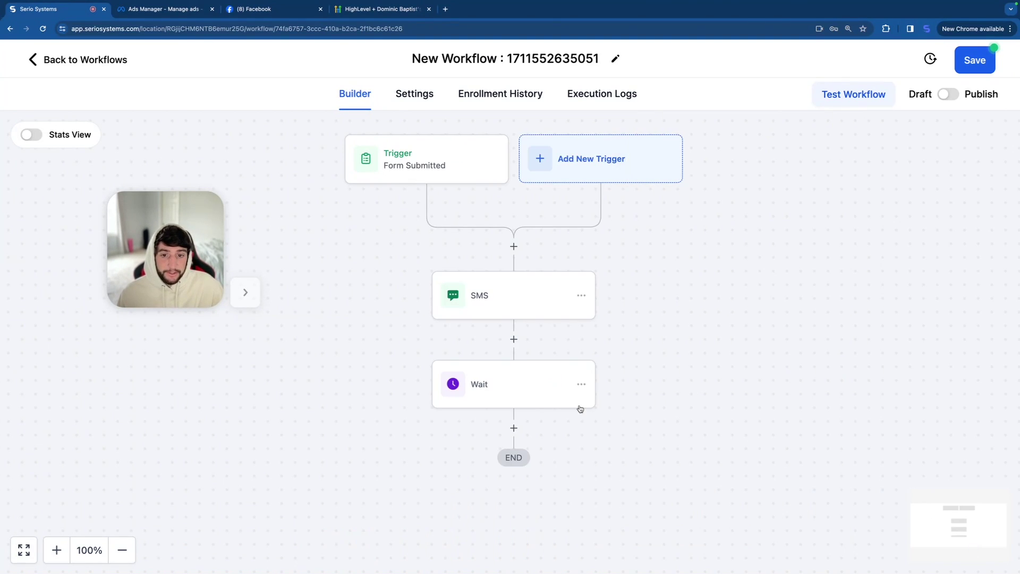
Copy the SMS action and place the copy after the Wait step.
{"action": "left_click", "coordinate": [583, 298]}
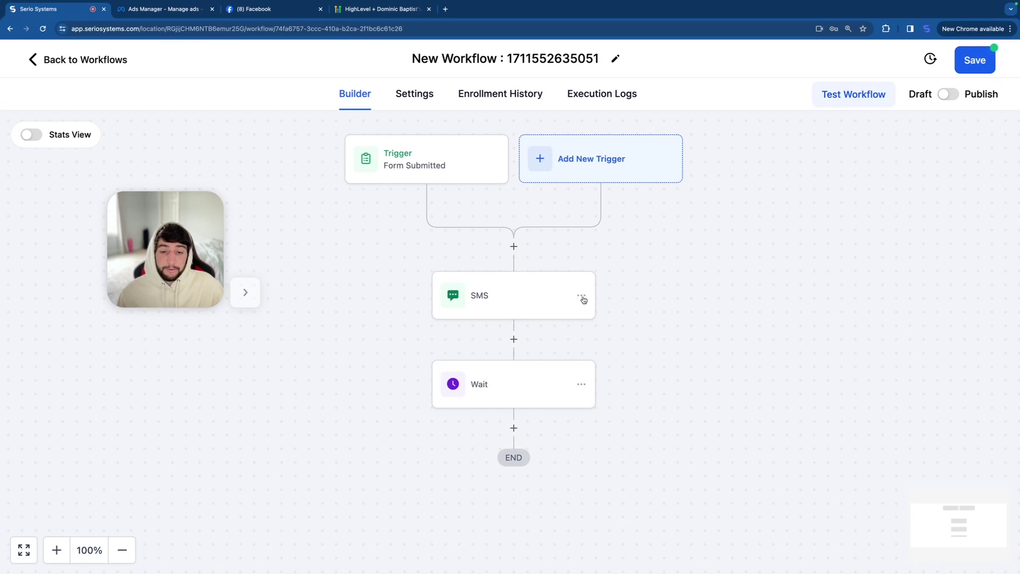
{"action": "left_click", "coordinate": [583, 298]}
{"action": "left_click", "coordinate": [628, 349]}
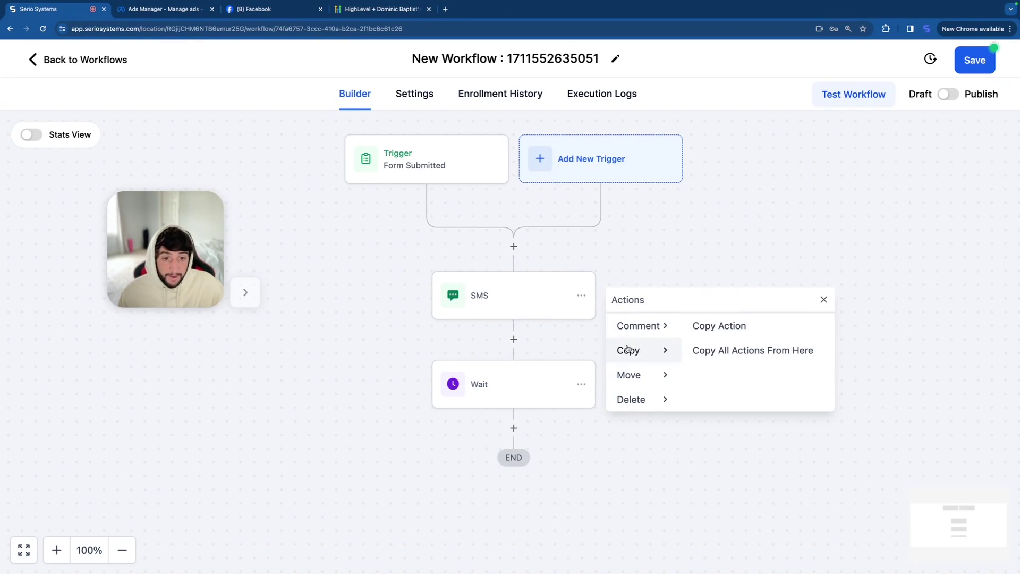
{"action": "left_click", "coordinate": [710, 326]}
{"action": "left_click", "coordinate": [515, 432]}
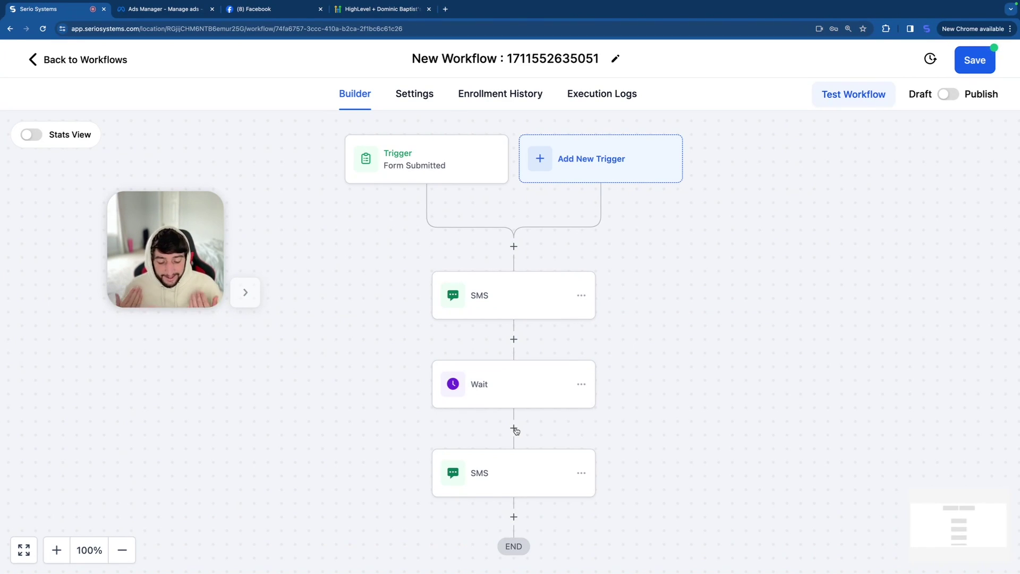
Replace the copied SMS text with 'Are you still interested?' and save the action.
{"action": "left_click", "coordinate": [481, 477]}
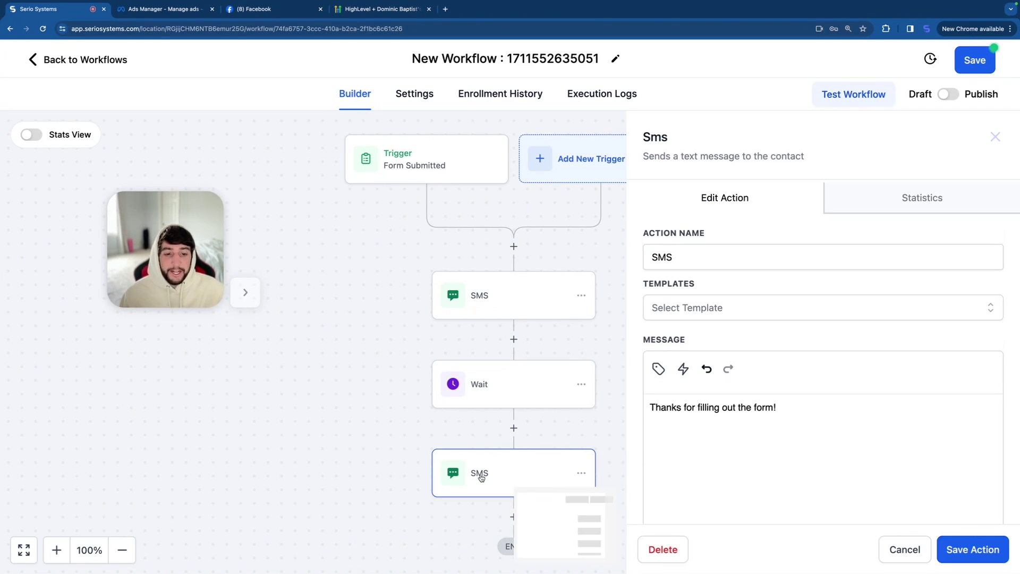
{"action": "left_click", "coordinate": [656, 423]}
{"action": "key", "text": "ctrl+a"}
{"action": "key", "text": "ctrl+v"}
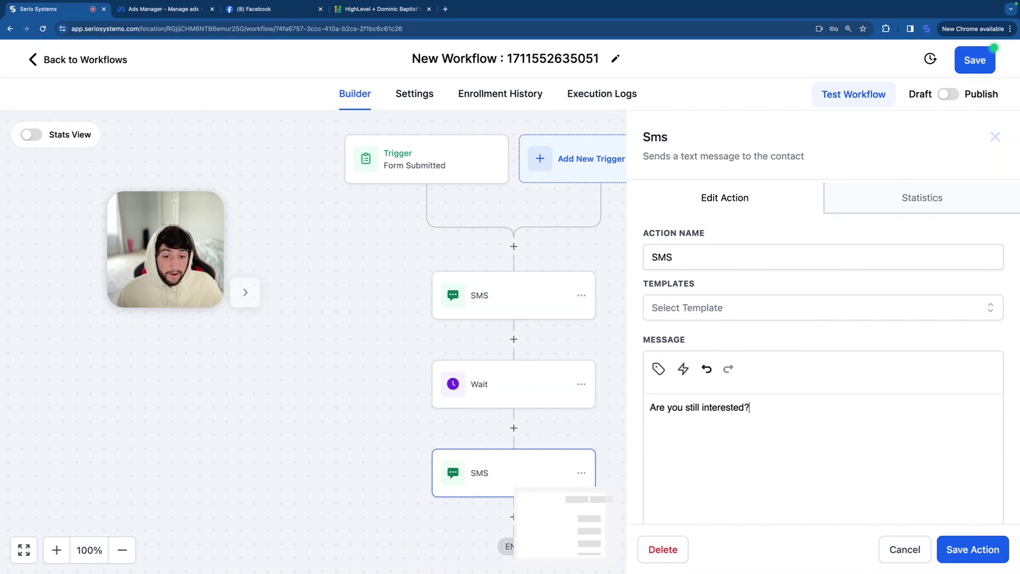
{"action": "left_click", "coordinate": [999, 556]}
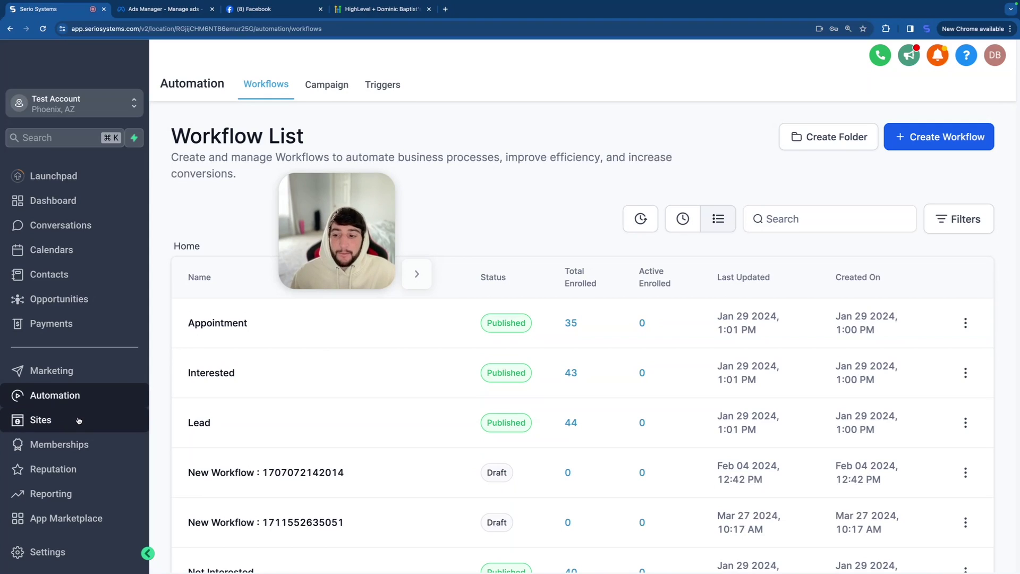
In Funnels & Websites, start a new funnel from templates.
{"action": "left_click", "coordinate": [79, 421]}
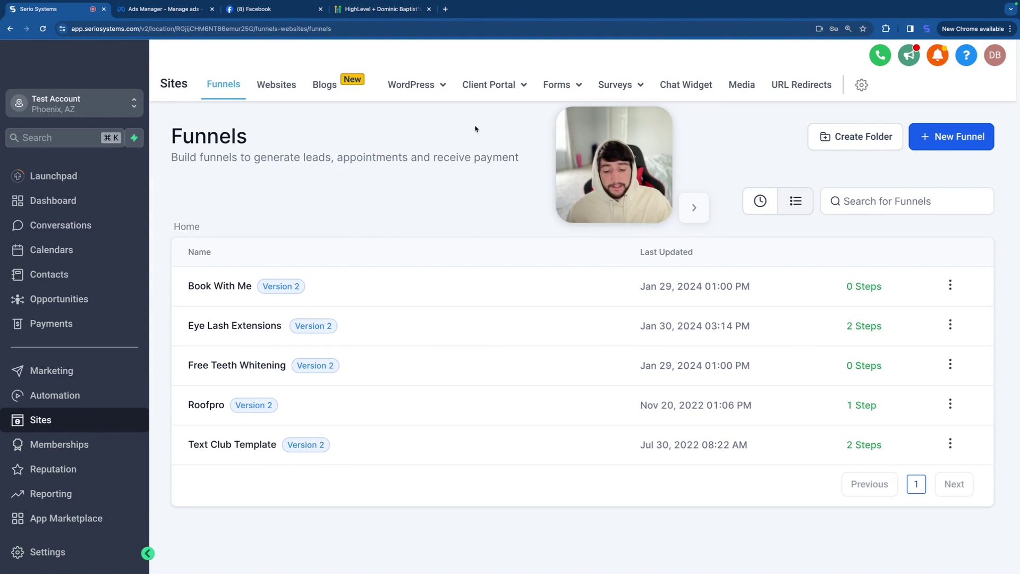
{"action": "left_click", "coordinate": [937, 137]}
{"action": "left_click", "coordinate": [651, 367]}
{"action": "left_click", "coordinate": [748, 413]}
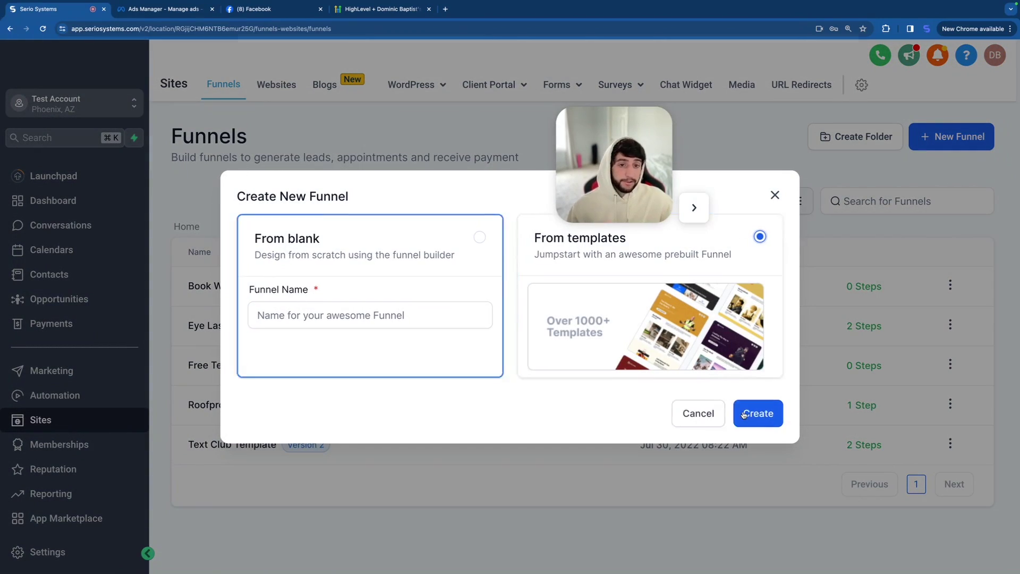
{"action": "left_click", "coordinate": [744, 413]}
Browse the Template Library grid and preview the DJ funnel template.
{"action": "scroll", "coordinate": [499, 361], "scroll_direction": "down", "scroll_amount": 10}
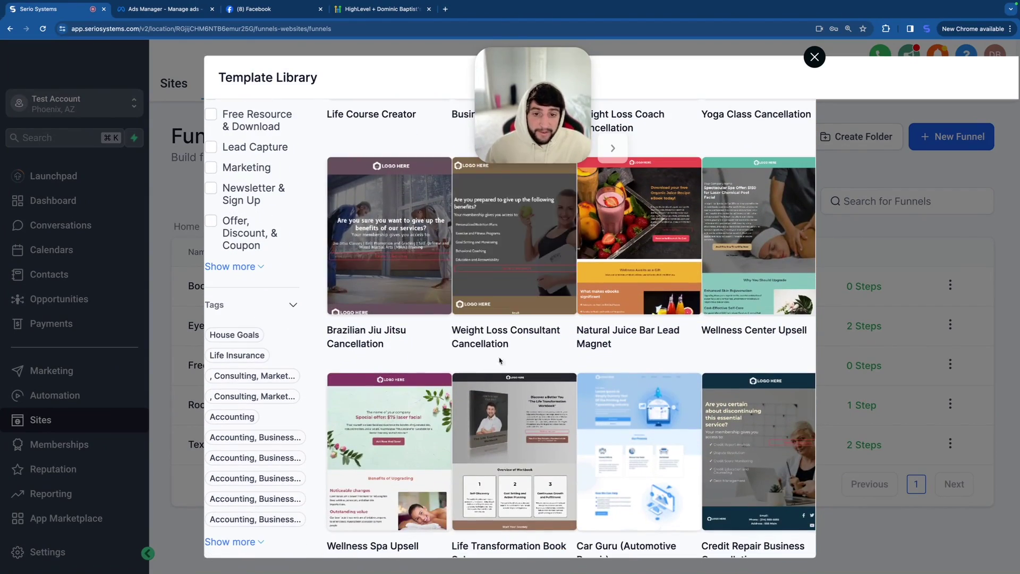
{"action": "mouse_move", "coordinate": [389, 286]}
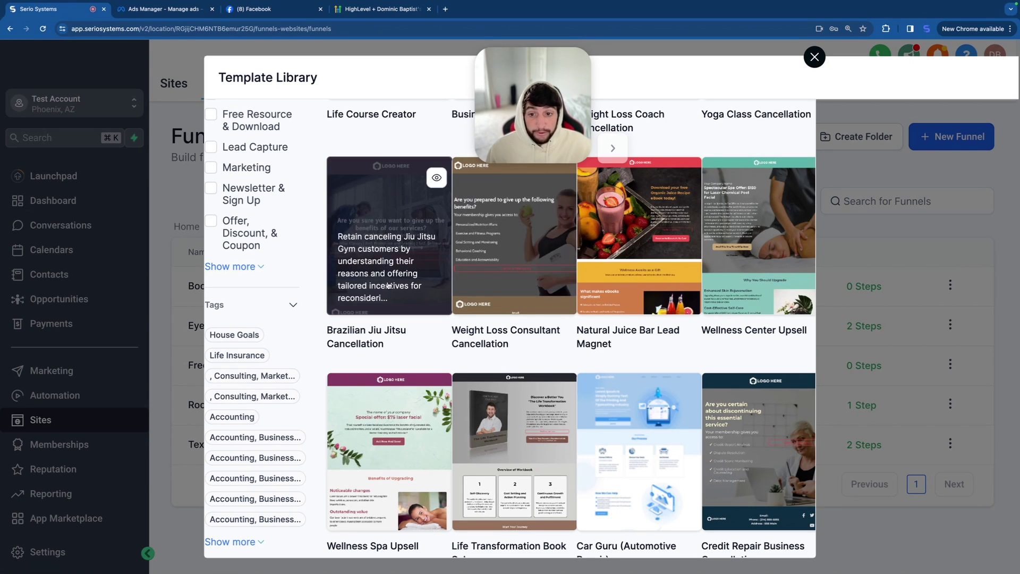
{"action": "mouse_move", "coordinate": [761, 240]}
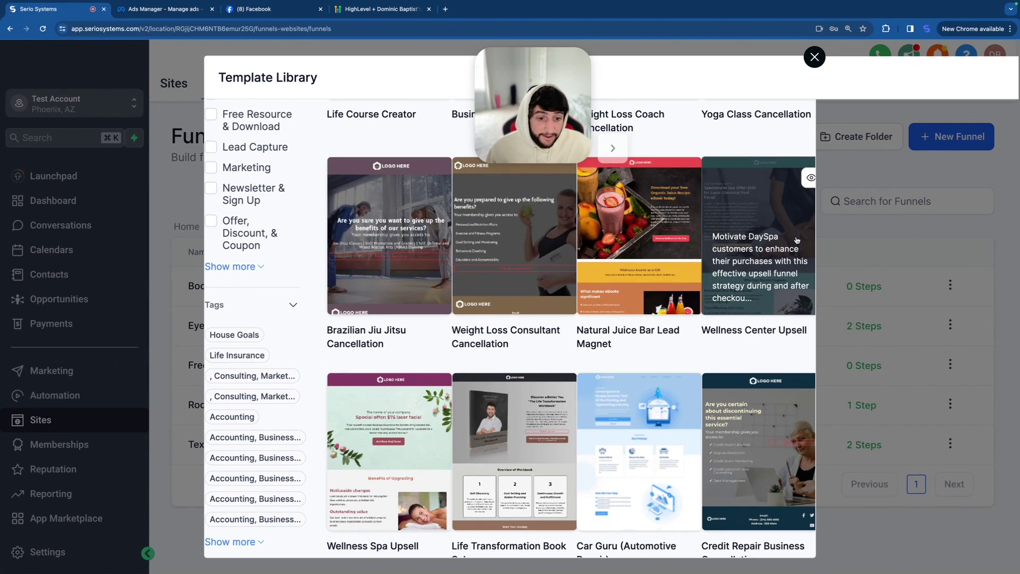
{"action": "scroll", "coordinate": [636, 364], "scroll_direction": "down", "scroll_amount": 3}
{"action": "scroll", "coordinate": [636, 364], "scroll_direction": "up", "scroll_amount": 15}
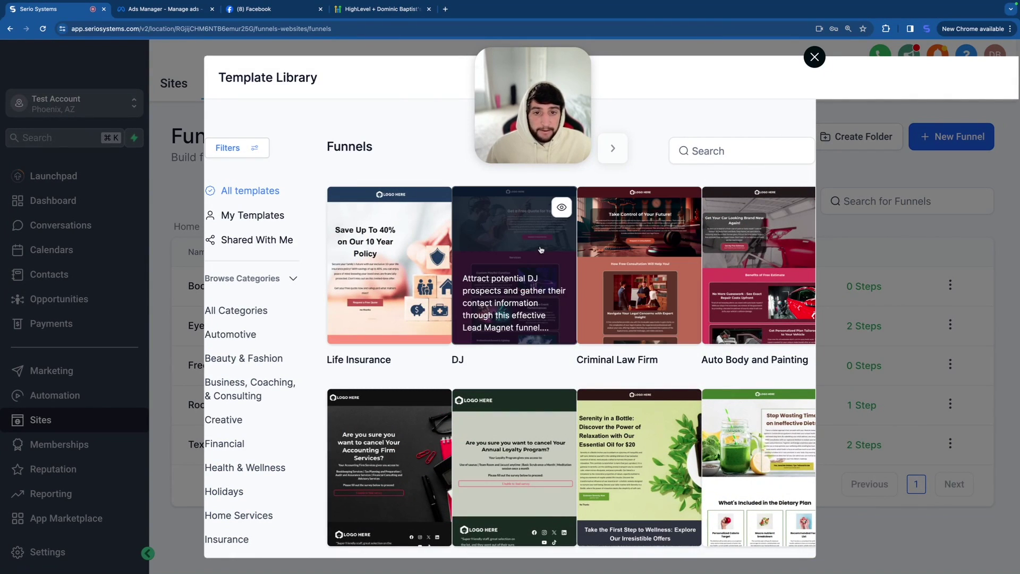
{"action": "left_click", "coordinate": [563, 208]}
Scroll through the DJ funnel template preview and its free estimate page.
{"action": "scroll", "coordinate": [519, 384], "scroll_direction": "down", "scroll_amount": 6}
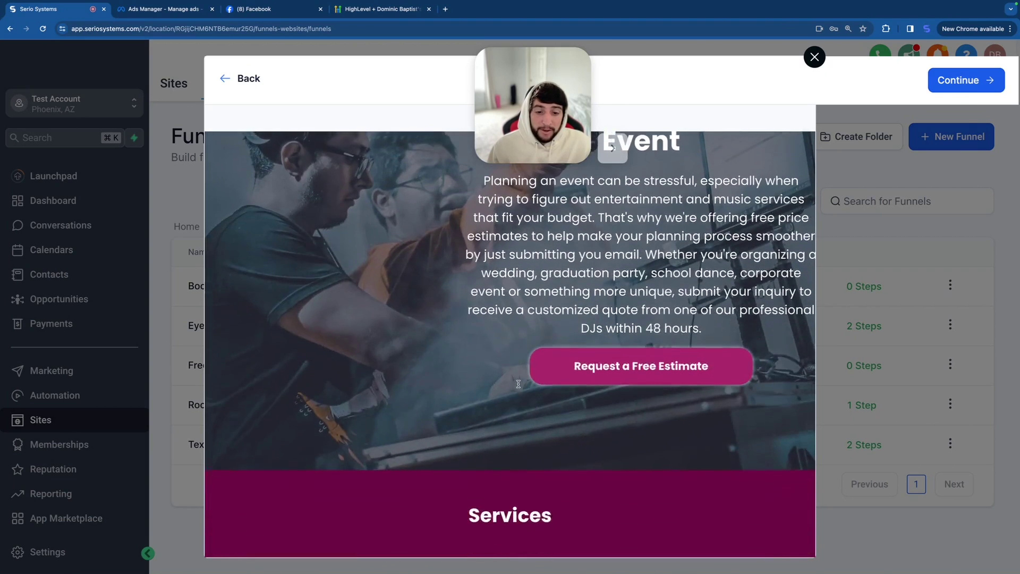
{"action": "scroll", "coordinate": [519, 384], "scroll_direction": "down", "scroll_amount": 10}
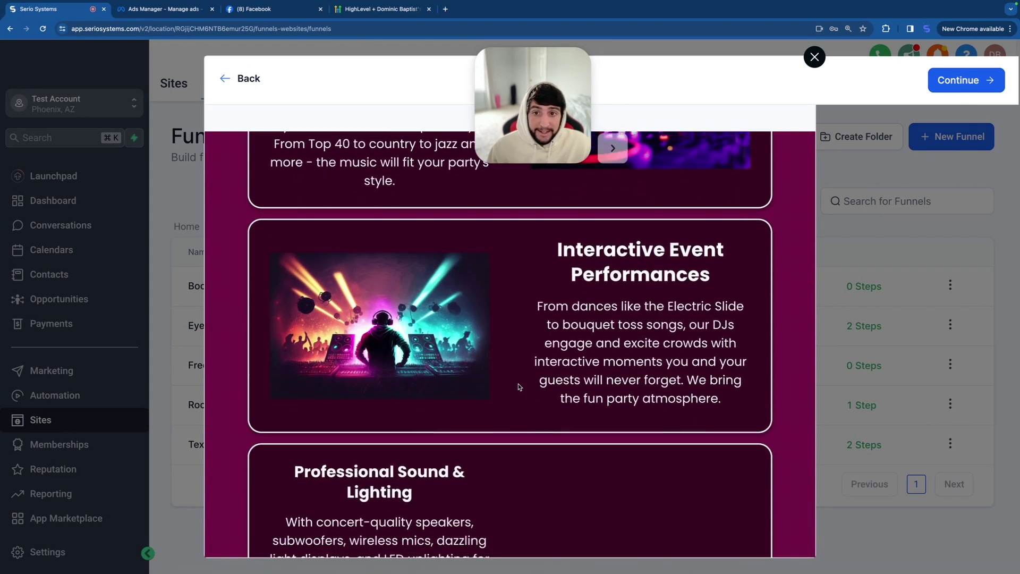
{"action": "scroll", "coordinate": [519, 386], "scroll_direction": "down", "scroll_amount": 10}
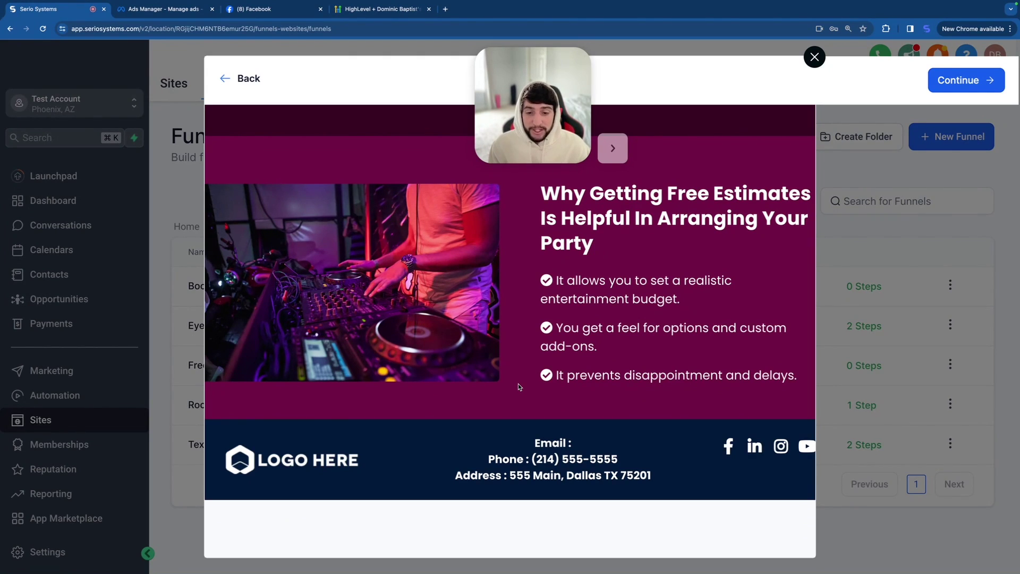
{"action": "scroll", "coordinate": [520, 387], "scroll_direction": "up", "scroll_amount": 12}
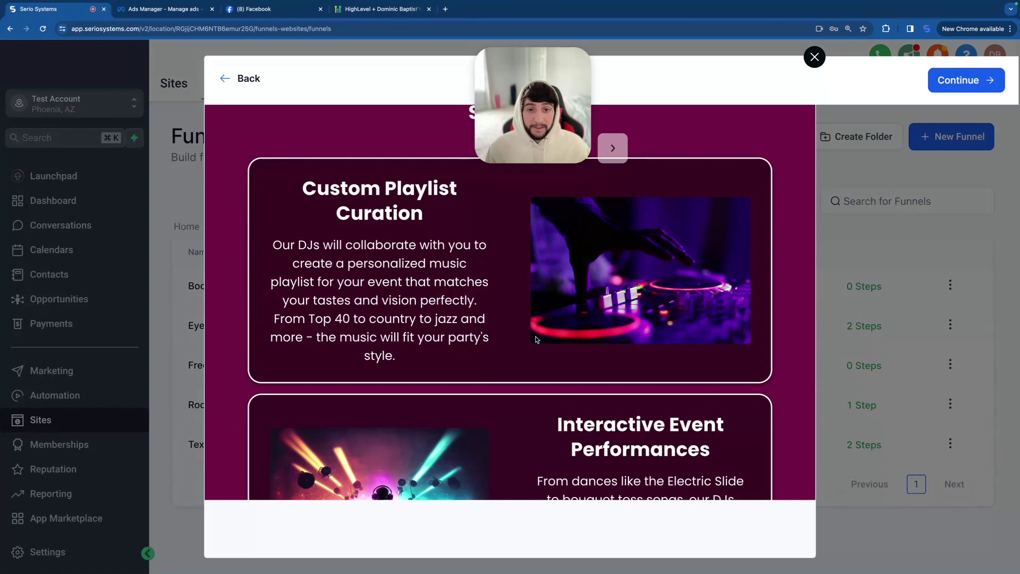
{"action": "scroll", "coordinate": [532, 324], "scroll_direction": "up", "scroll_amount": 1}
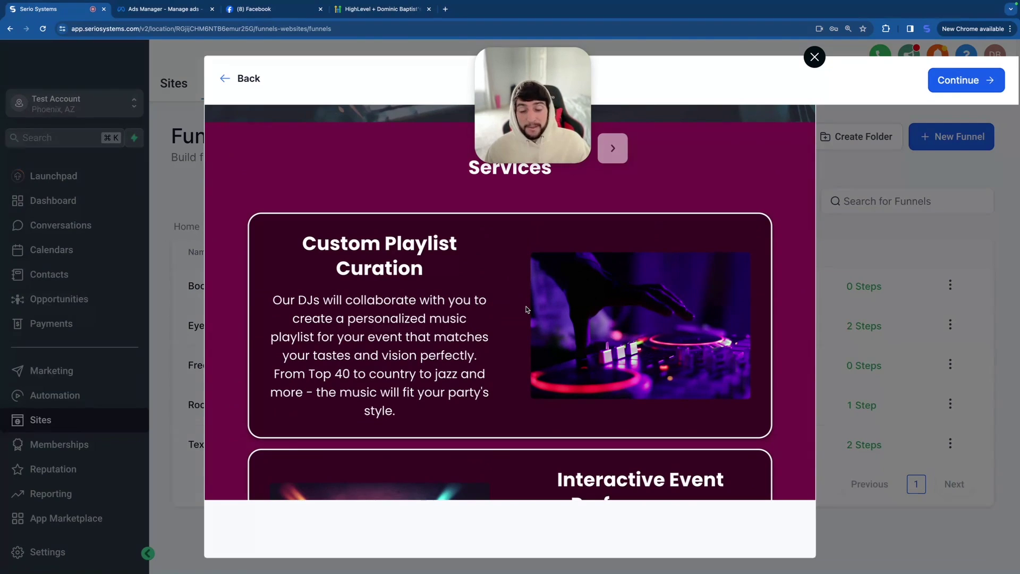
{"action": "scroll", "coordinate": [526, 309], "scroll_direction": "up", "scroll_amount": 5}
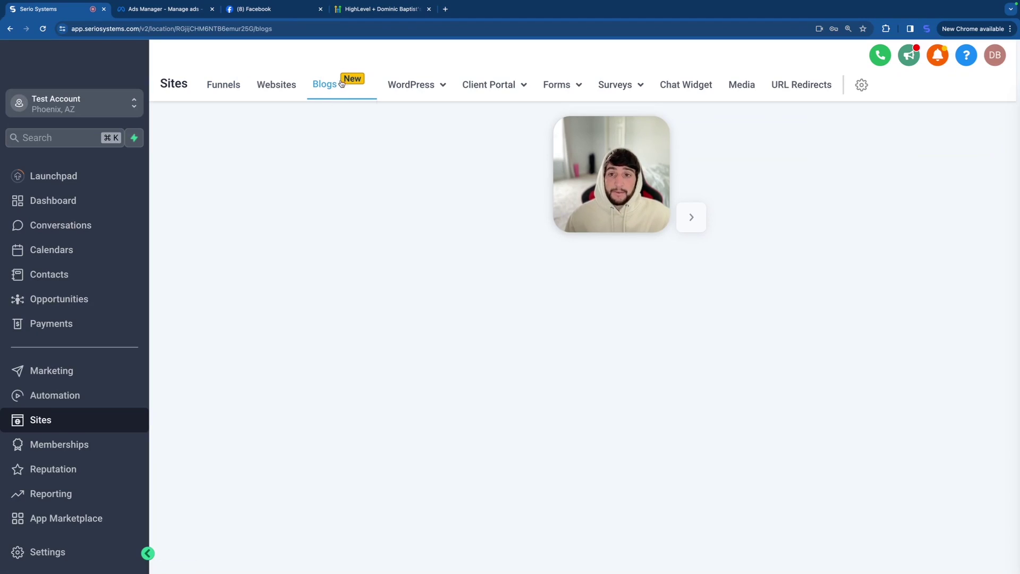
Review the Blogs setup and site menus, ending on the Chat Widget settings page.
{"action": "left_click", "coordinate": [330, 91]}
{"action": "mouse_move", "coordinate": [420, 87]}
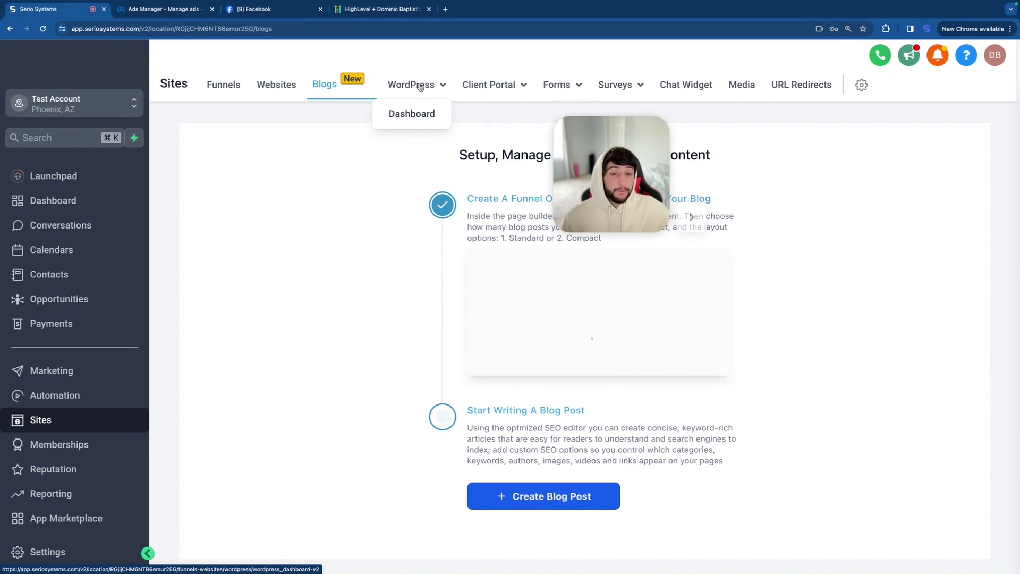
{"action": "mouse_move", "coordinate": [495, 84]}
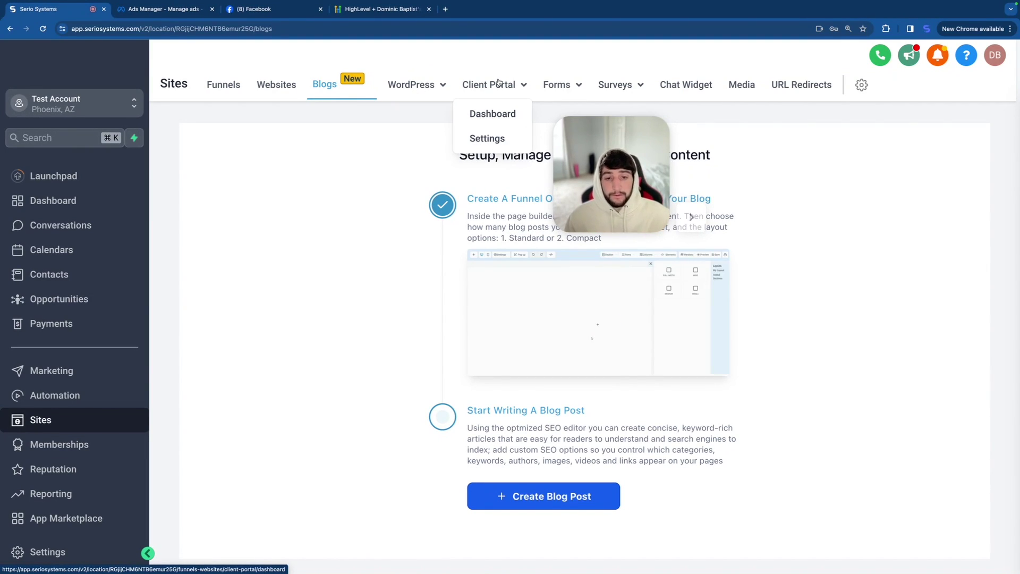
{"action": "mouse_move", "coordinate": [627, 86]}
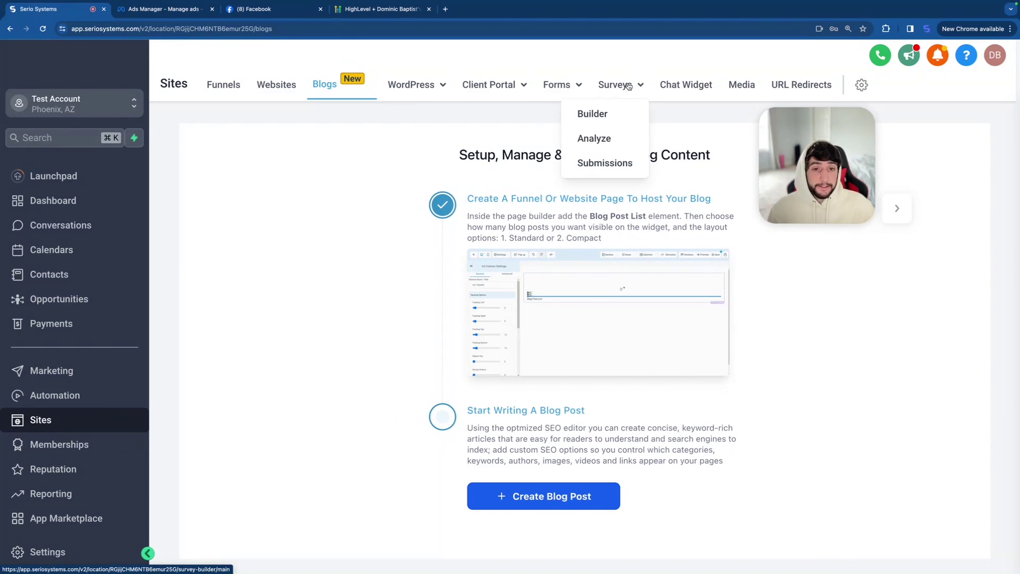
{"action": "left_click", "coordinate": [694, 82]}
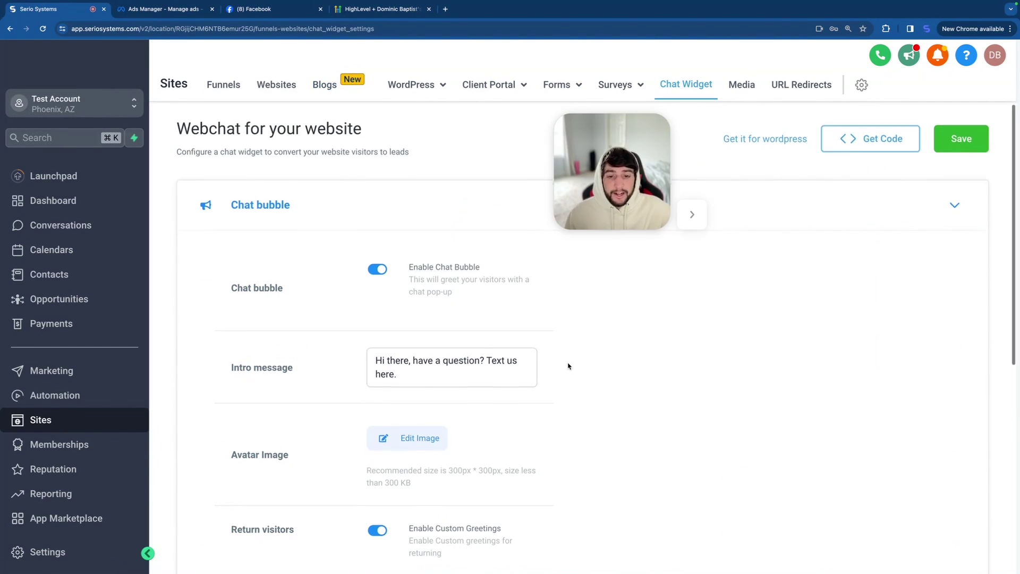
{"action": "scroll", "coordinate": [568, 366], "scroll_direction": "down", "scroll_amount": 7}
{"action": "scroll", "coordinate": [569, 366], "scroll_direction": "up", "scroll_amount": 7}
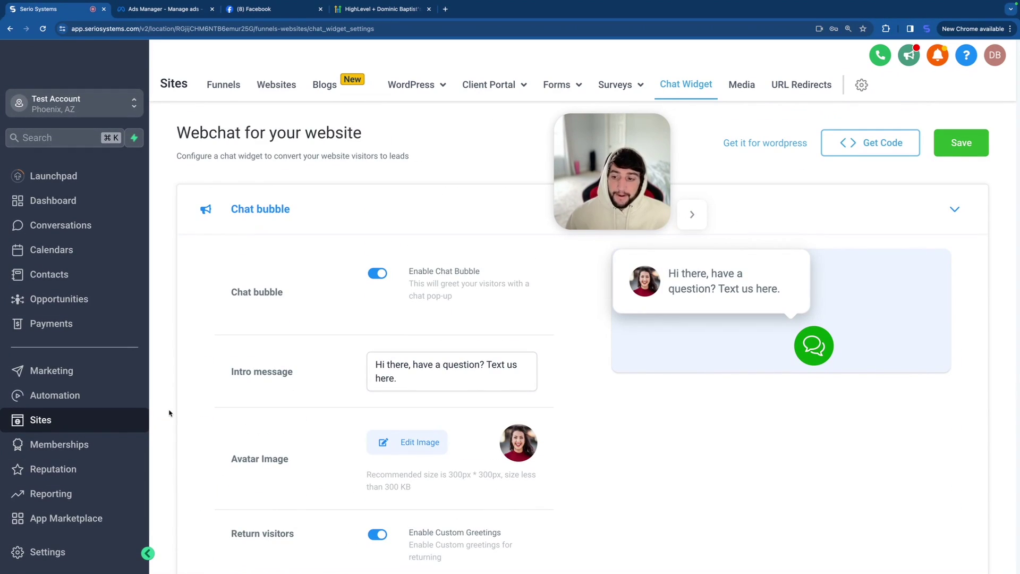
View the Reputation overview, then the Google Ads reporting dashboard.
{"action": "left_click", "coordinate": [53, 469]}
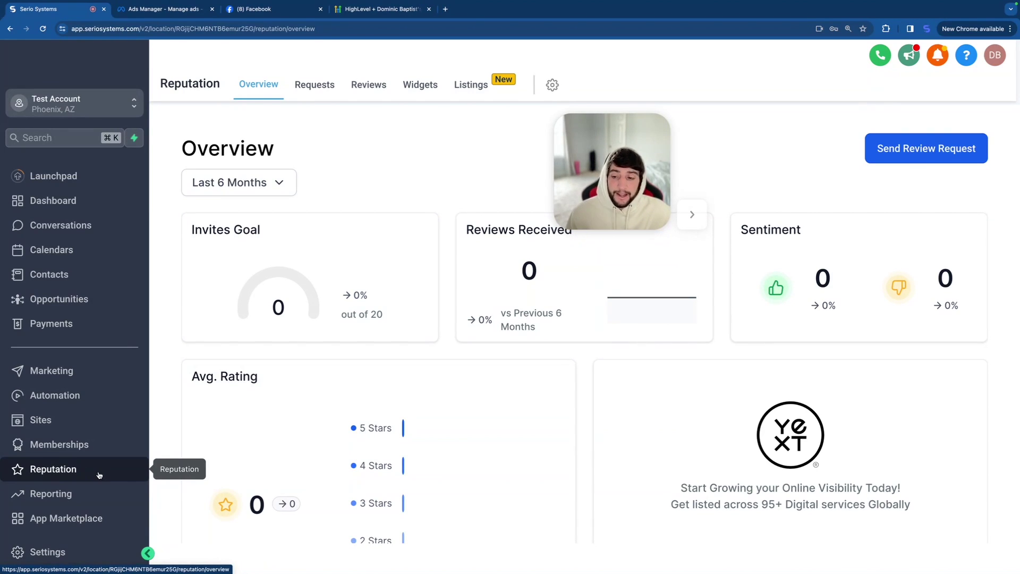
{"action": "left_click", "coordinate": [91, 500]}
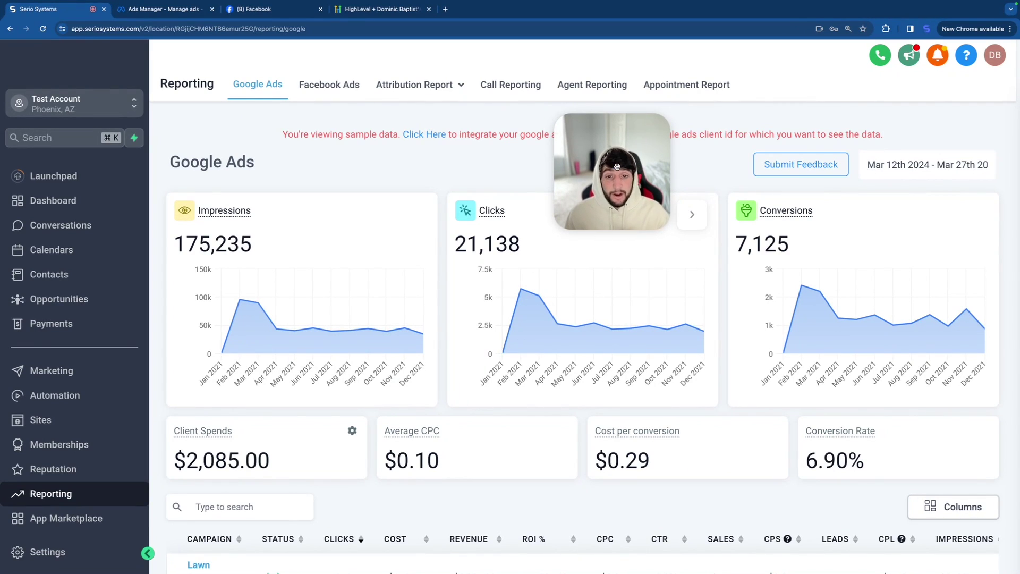
Drag on the Google Ads report page.
{"action": "left_click_drag", "start_coordinate": [617, 167], "coordinate": [617, 201]}
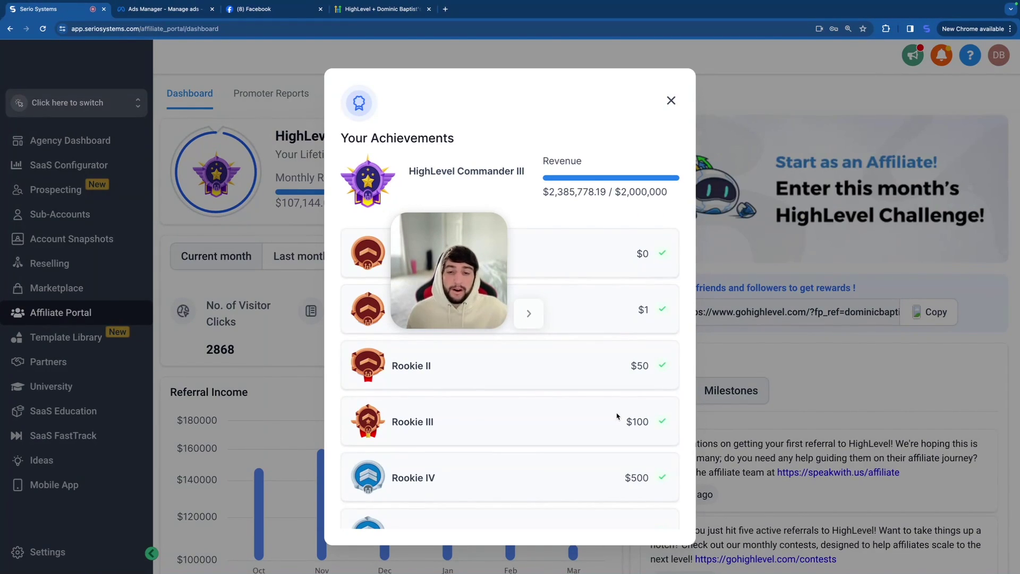
Scroll the Affiliate Portal's Your Achievements list down to HighLevel Commander III.
{"action": "scroll", "coordinate": [618, 416], "scroll_direction": "down", "scroll_amount": 10}
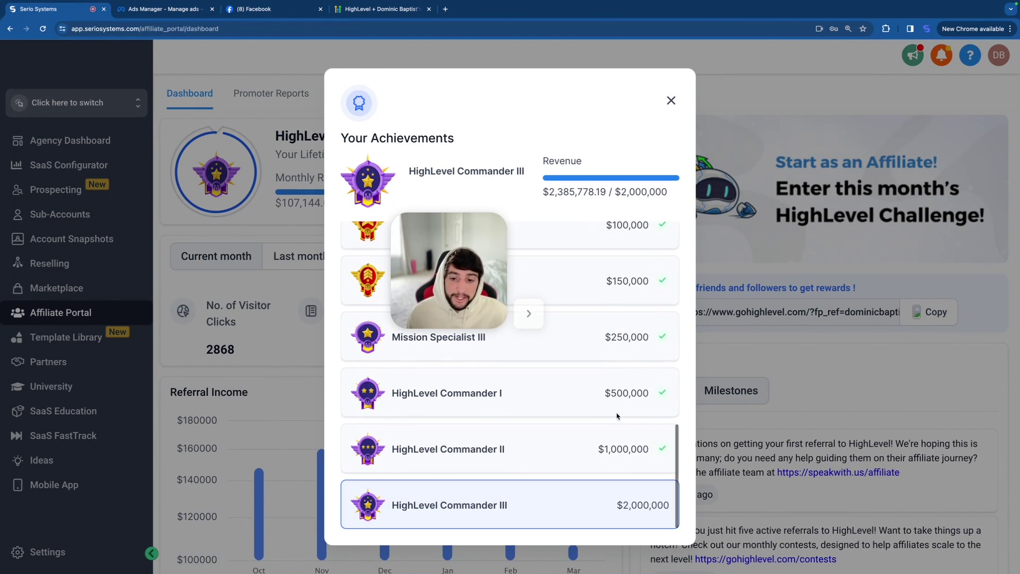